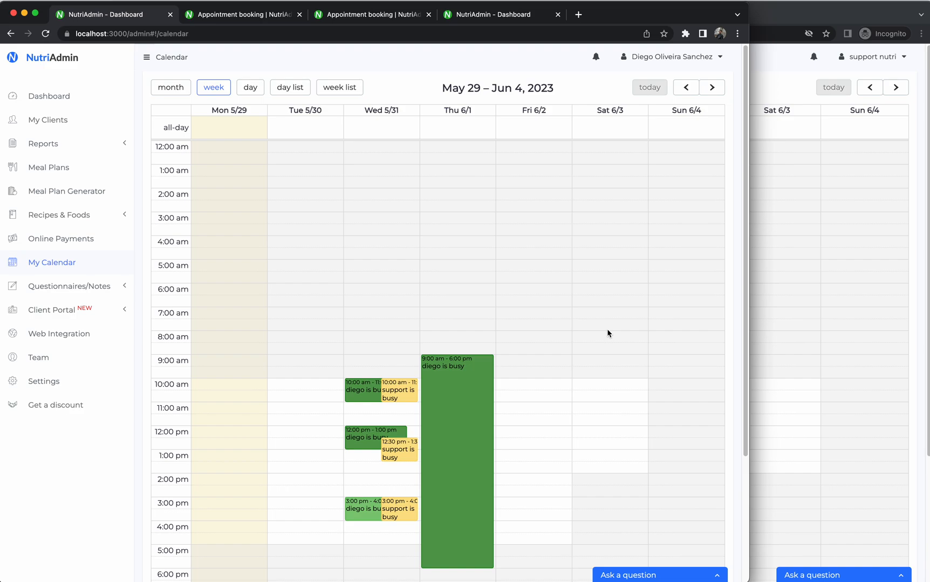
- Compare the May 29 – Jun 4, 2023 week calendars of the main account and the support account in the incognito window
click(792, 66)
click(68, 496)
click(771, 59)
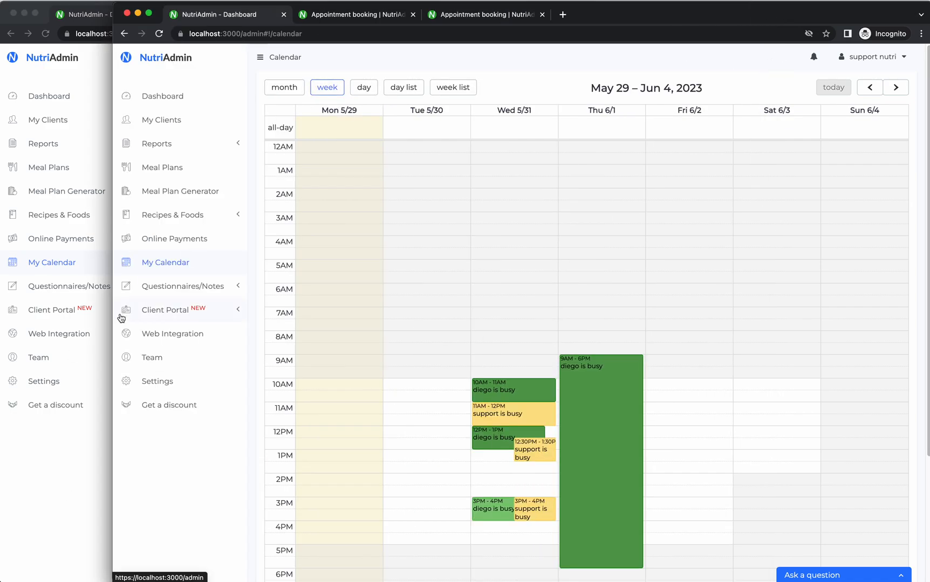
click(57, 498)
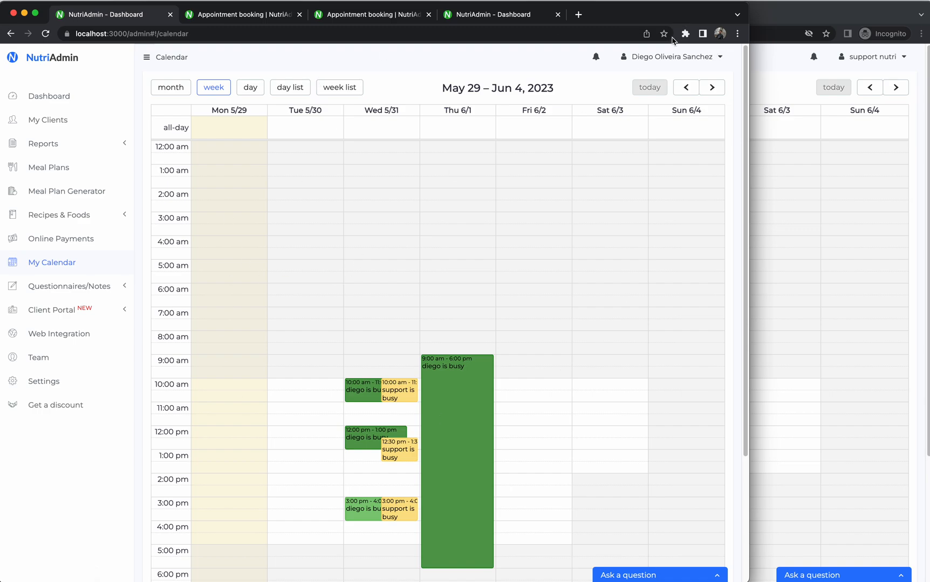
click(766, 59)
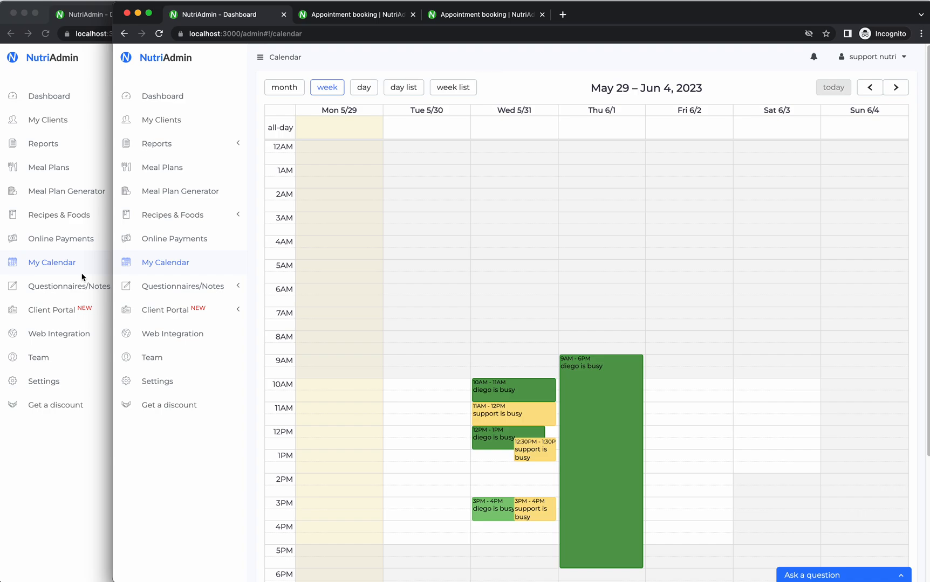
click(38, 507)
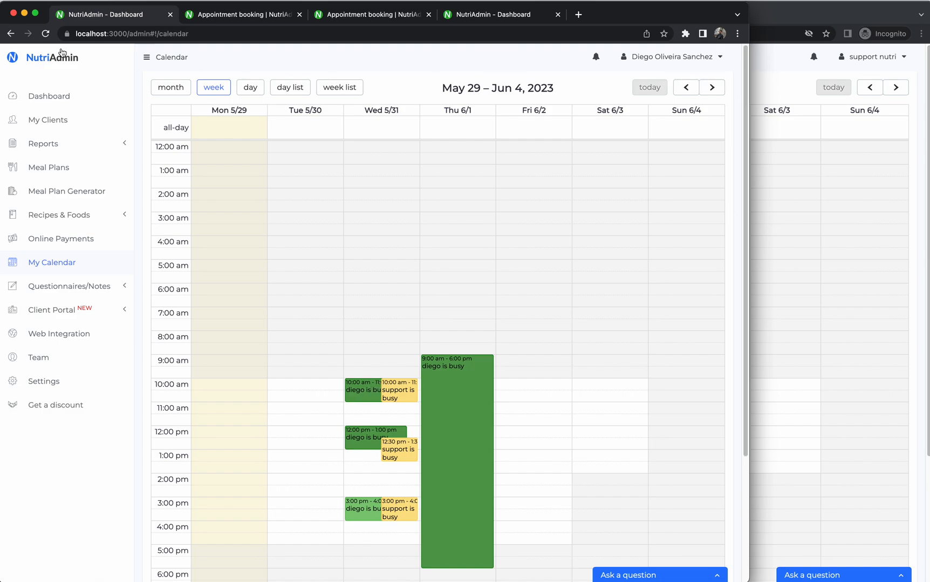
- Reload the main account's week calendar and check its busy events against the support account's calendar
key(super+r)
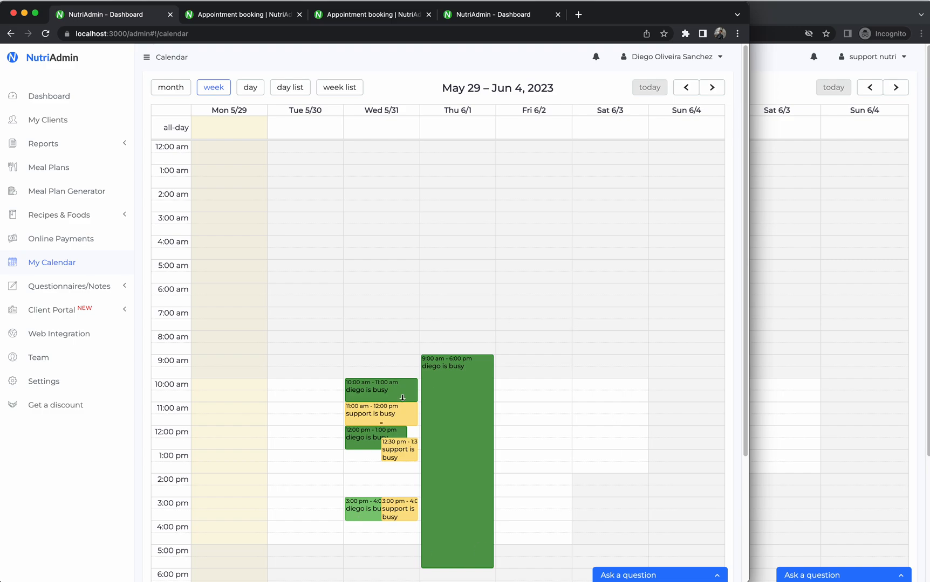
click(769, 87)
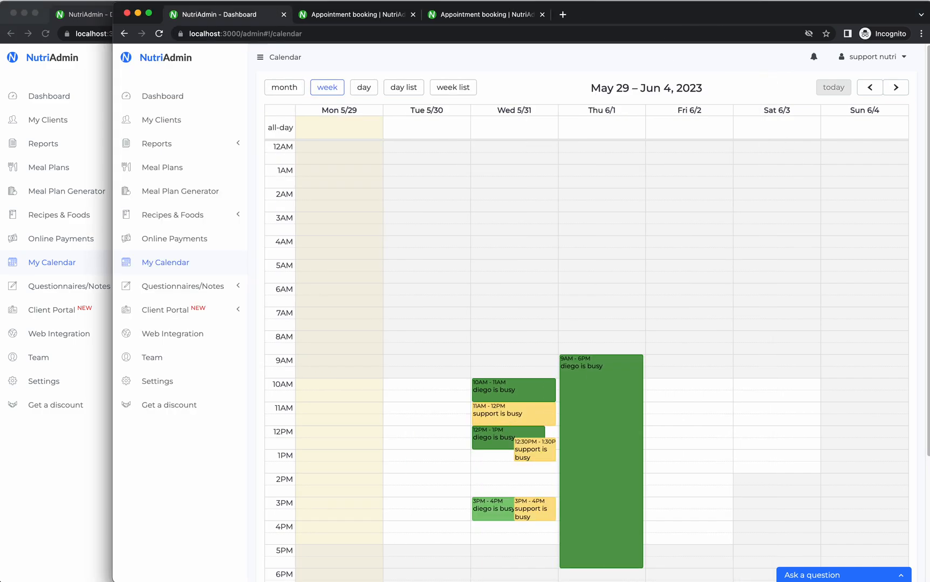
click(6, 499)
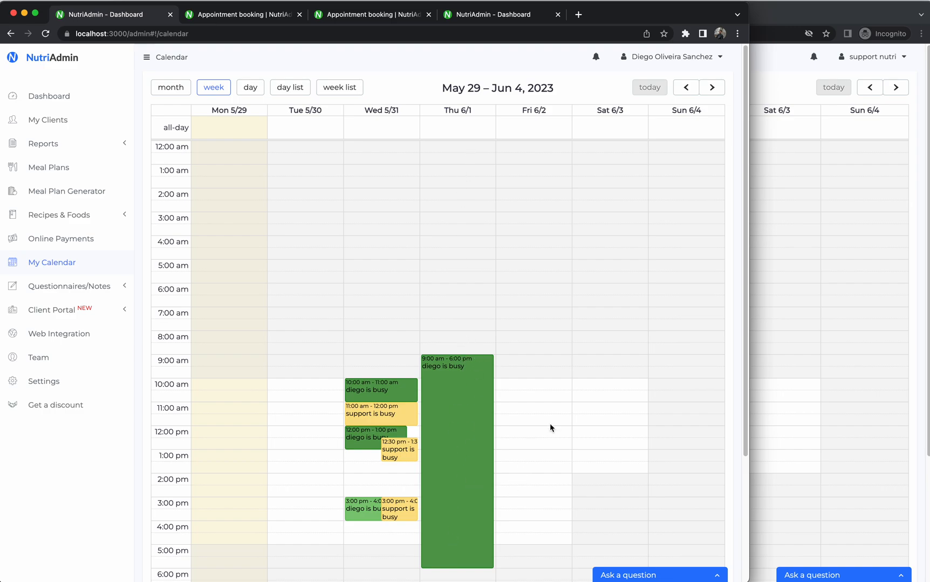
click(809, 97)
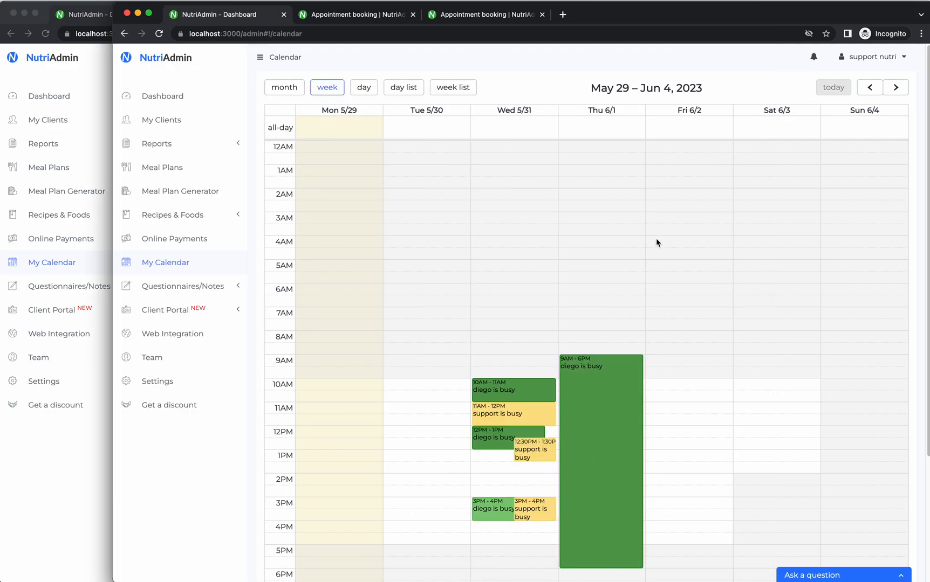
click(34, 460)
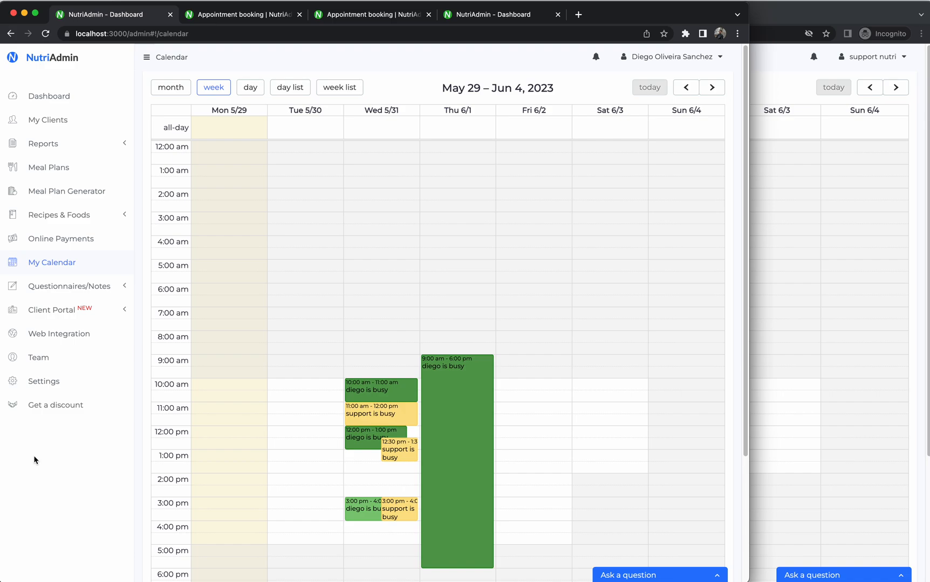
- Open the main account's individual appointment booking page, reload it, and review the slots offered for the week of May 29, 2023
click(227, 15)
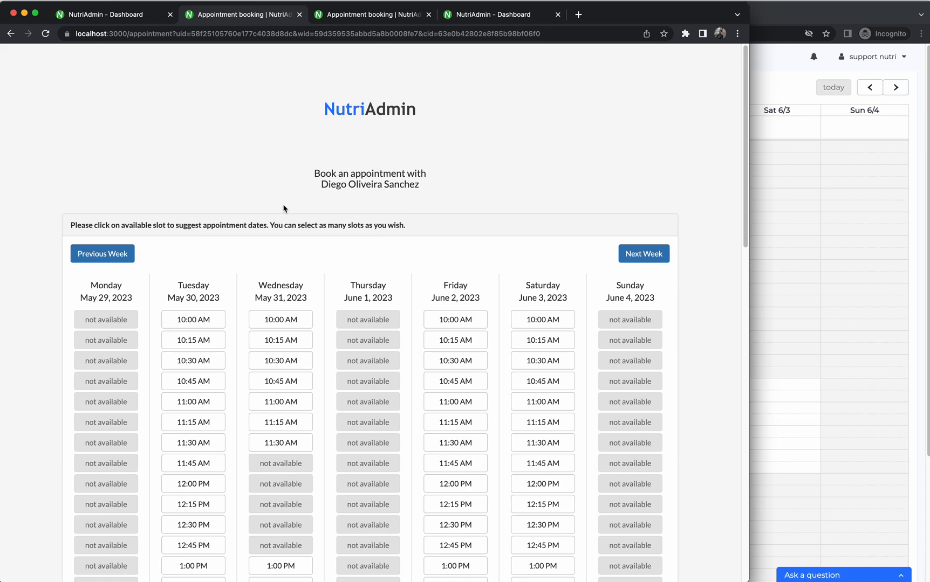
scroll(283, 208, down, 5)
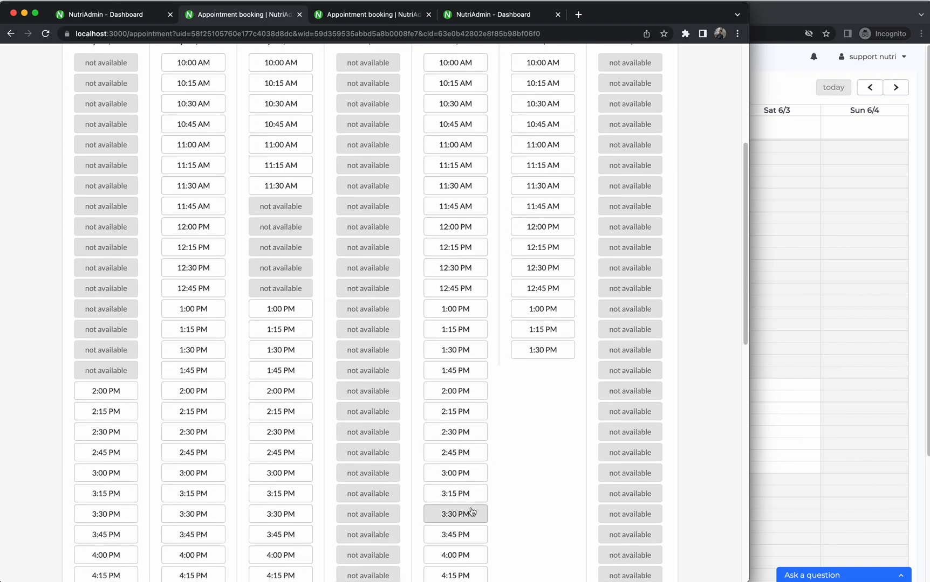
scroll(533, 436, down, 2)
scroll(534, 435, up, 8)
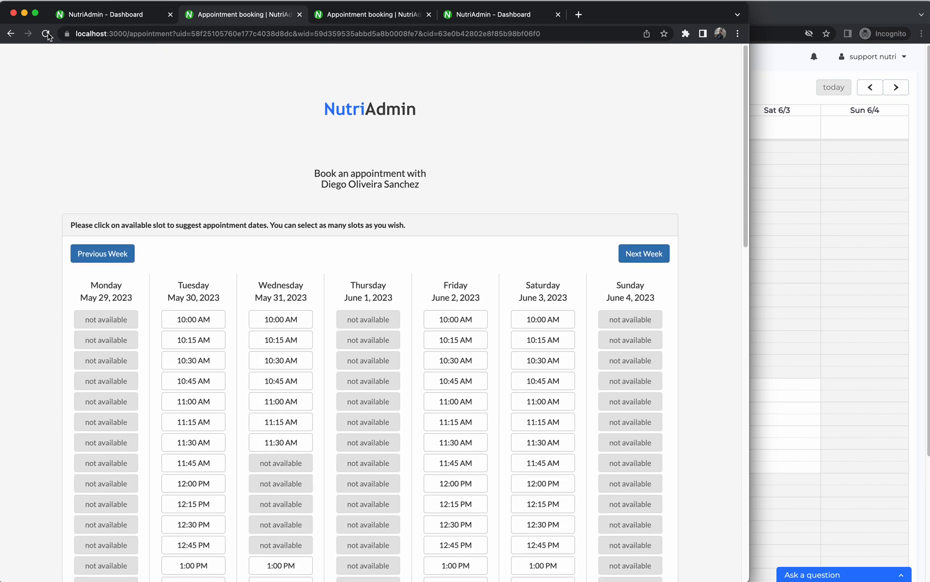
click(45, 33)
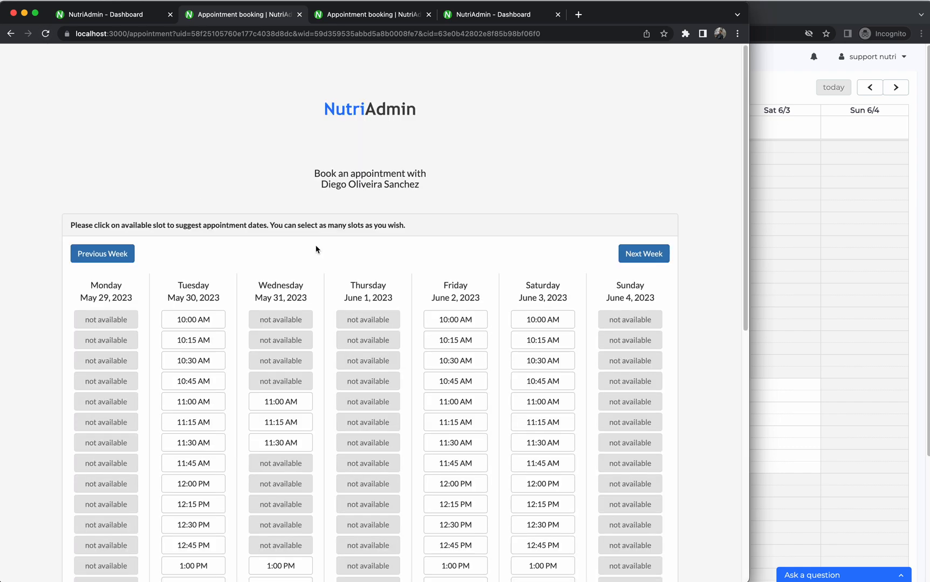
scroll(316, 249, down, 2)
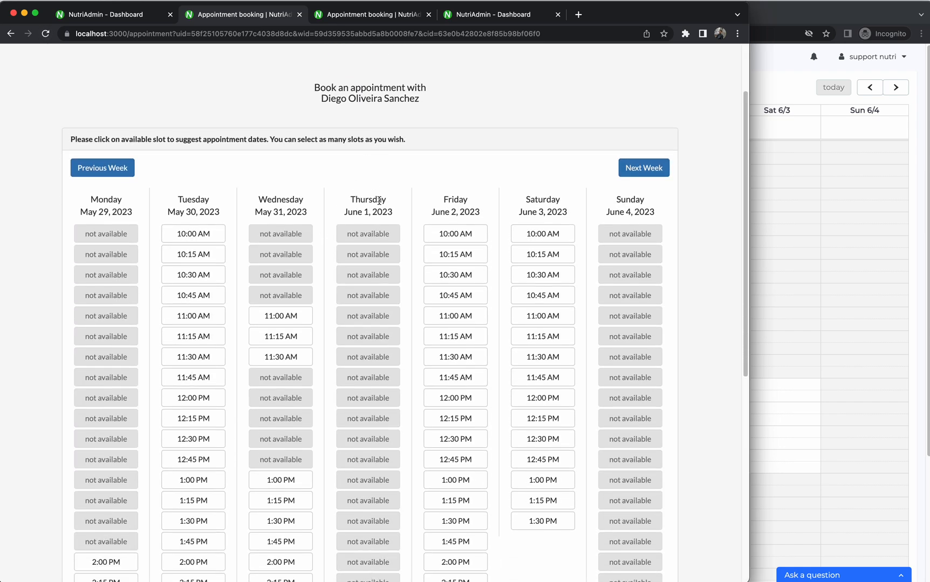
- Check the slots on the main account's individual booking page and its link against the events in the week calendar
click(107, 14)
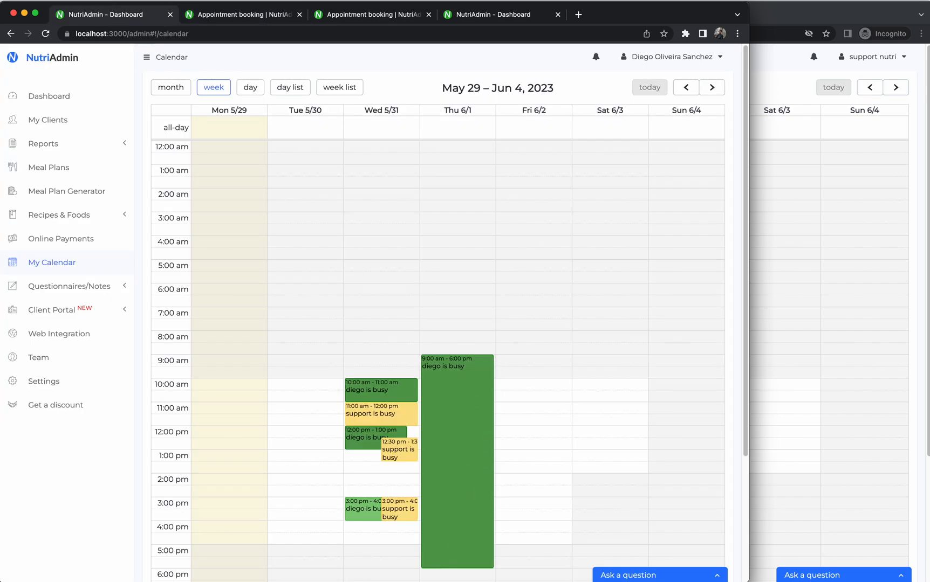
click(215, 14)
scroll(277, 237, down, 3)
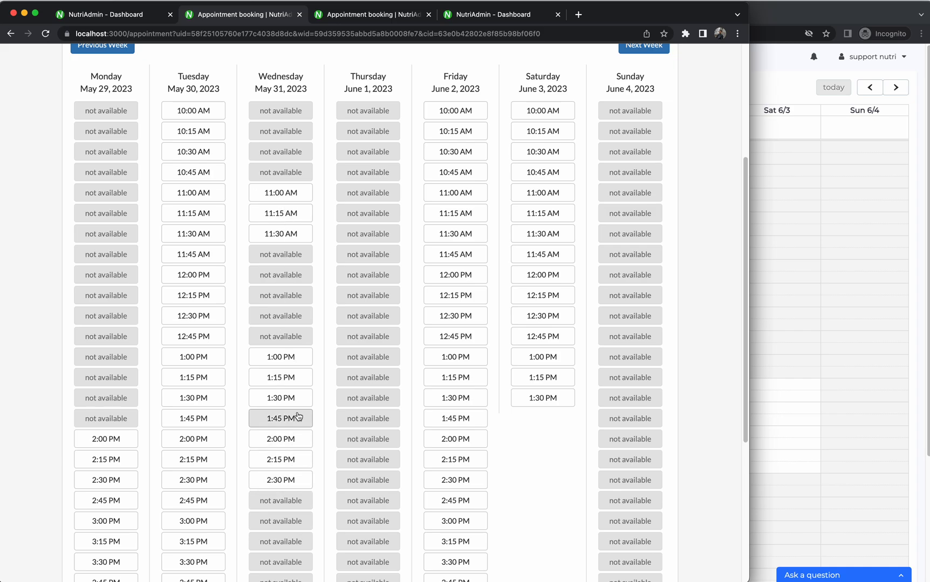
scroll(297, 417, down, 3)
scroll(297, 417, up, 5)
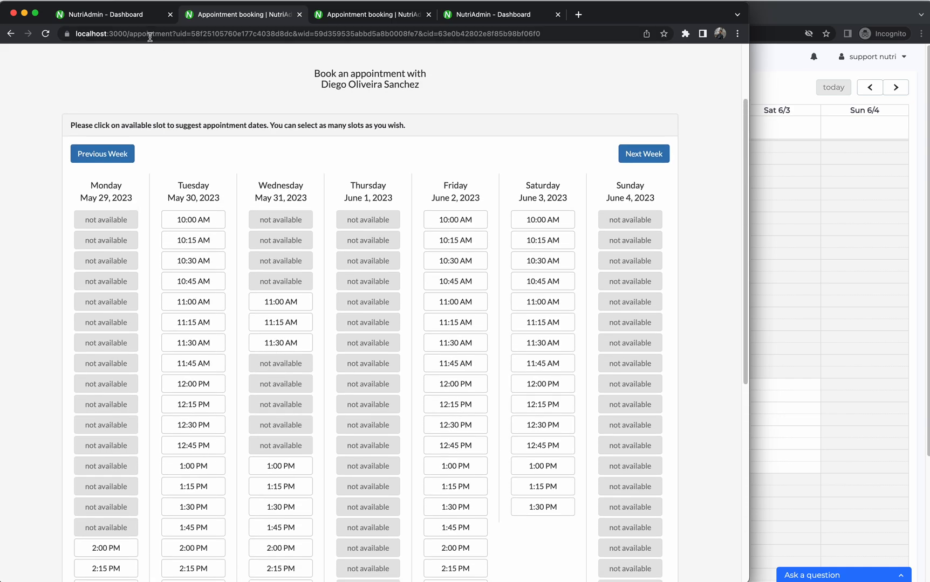
click(243, 35)
click(215, 76)
click(131, 15)
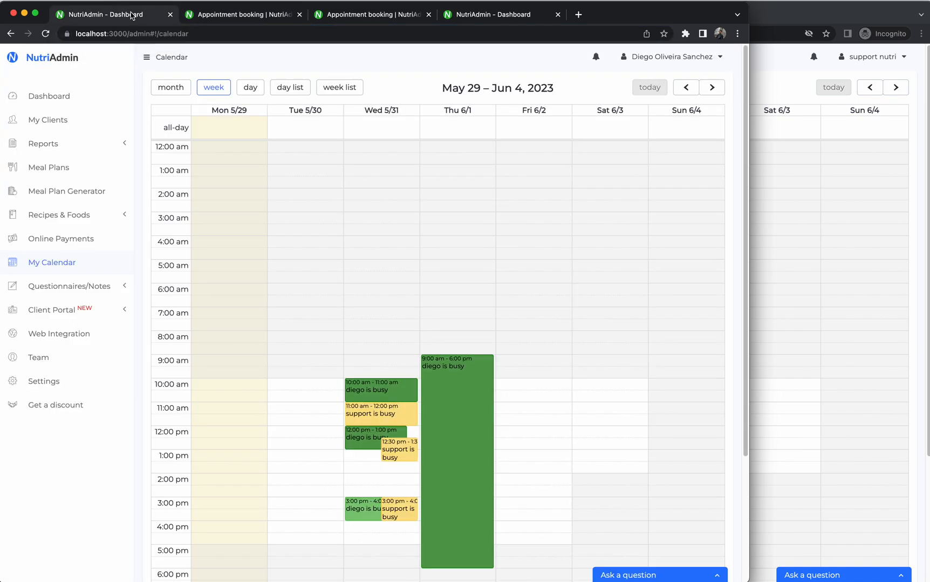
- In the incognito window, reload the support account's individual booking page and examine its slots for the week of May 29, 2023
click(769, 88)
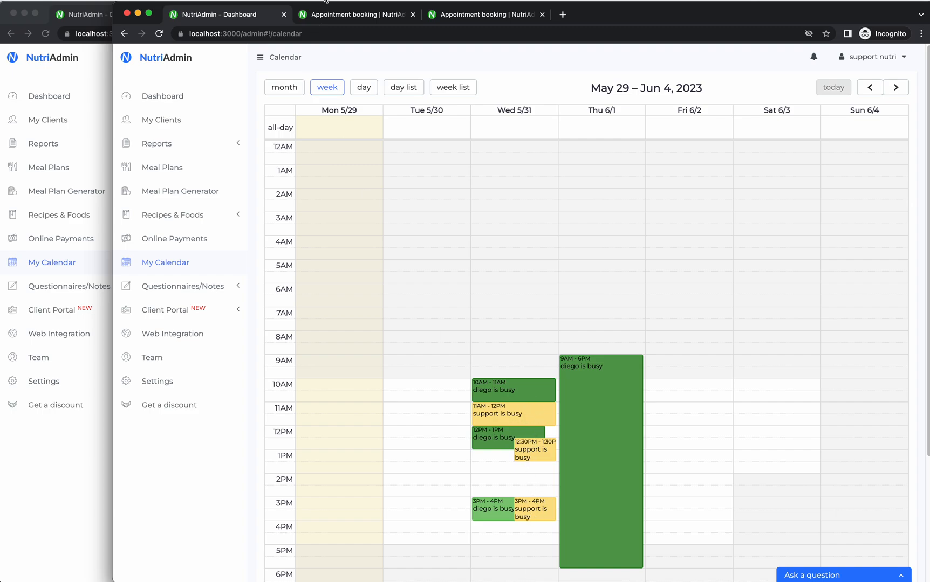
click(323, 15)
click(159, 33)
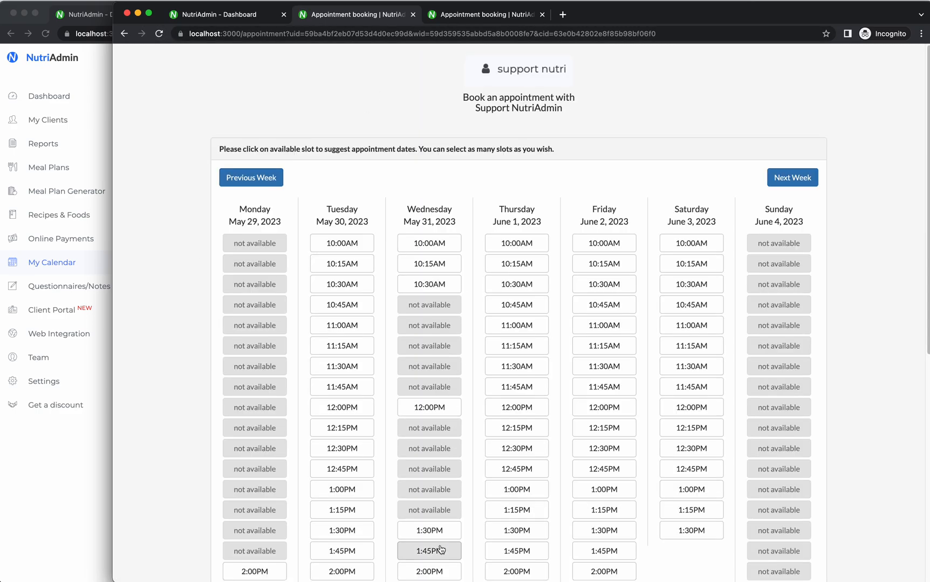
scroll(442, 545, down, 2)
scroll(442, 545, down, 2)
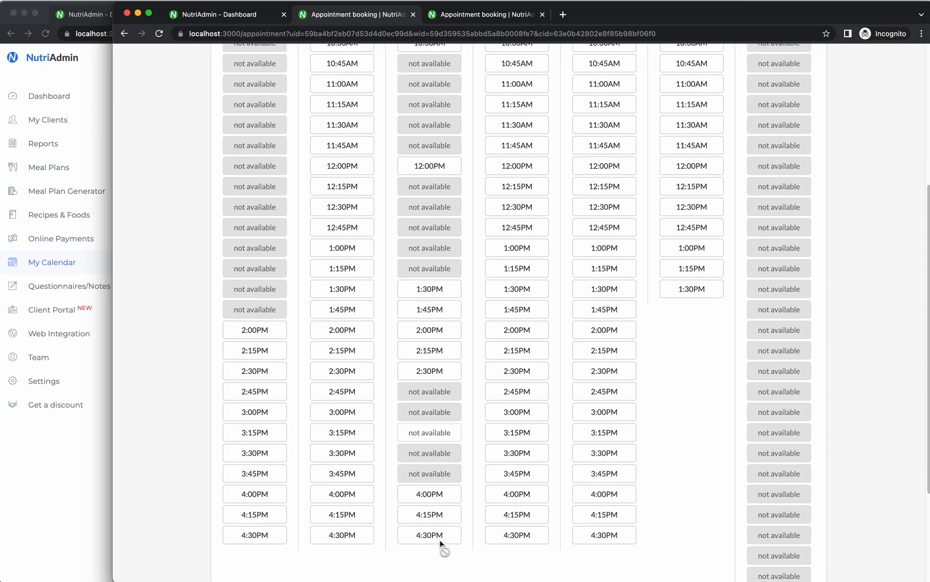
scroll(504, 435, up, 5)
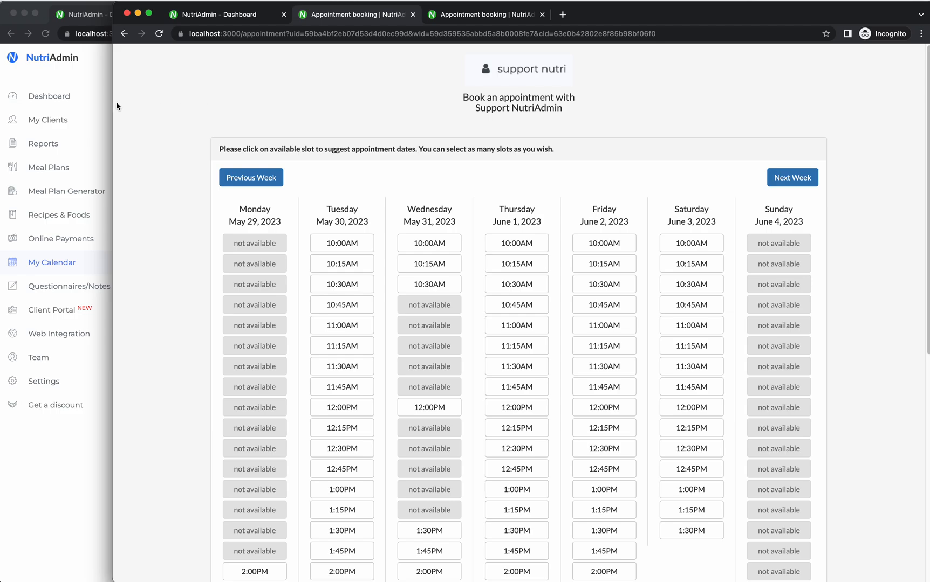
- Reload the support account's team booking page, highlight team=true in its address, and review the slots offered
click(461, 24)
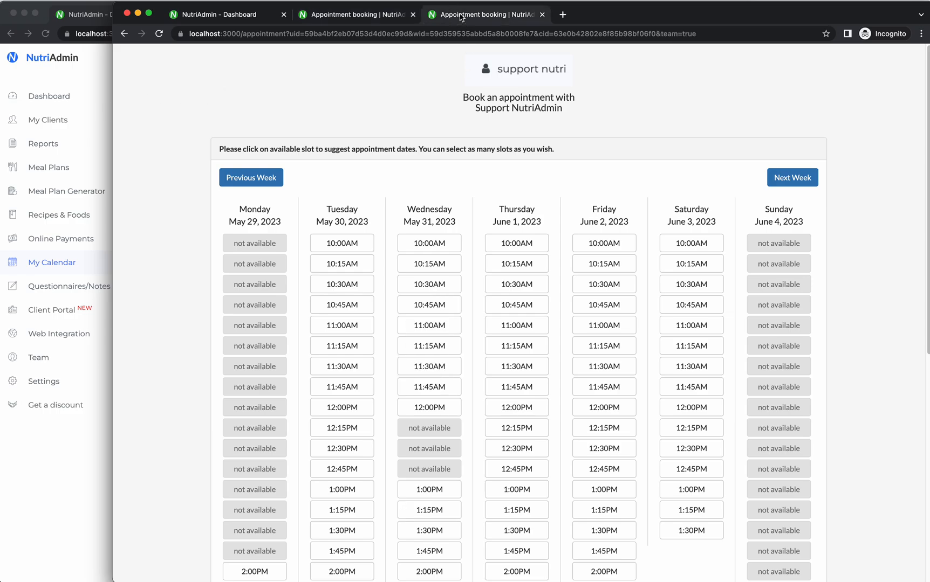
click(158, 34)
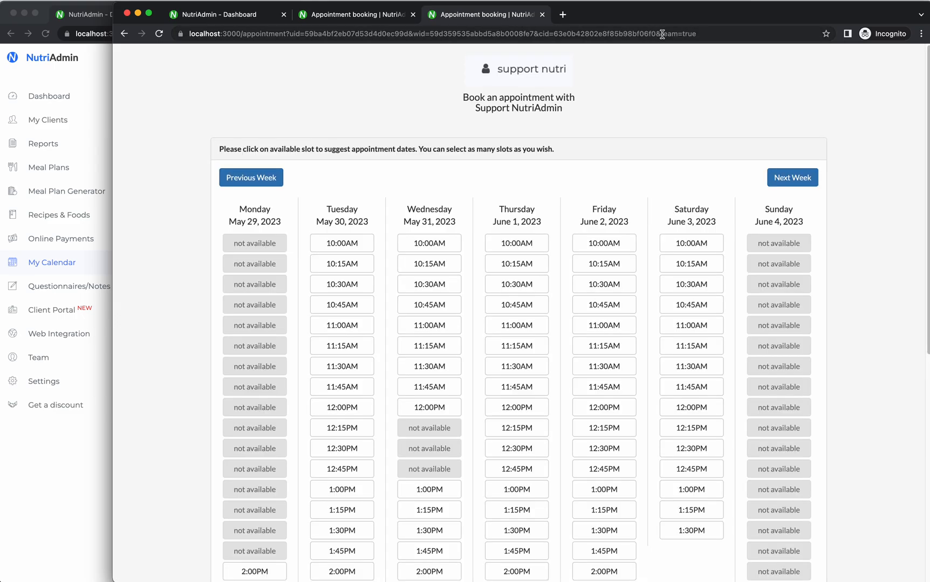
drag(661, 33, 710, 34)
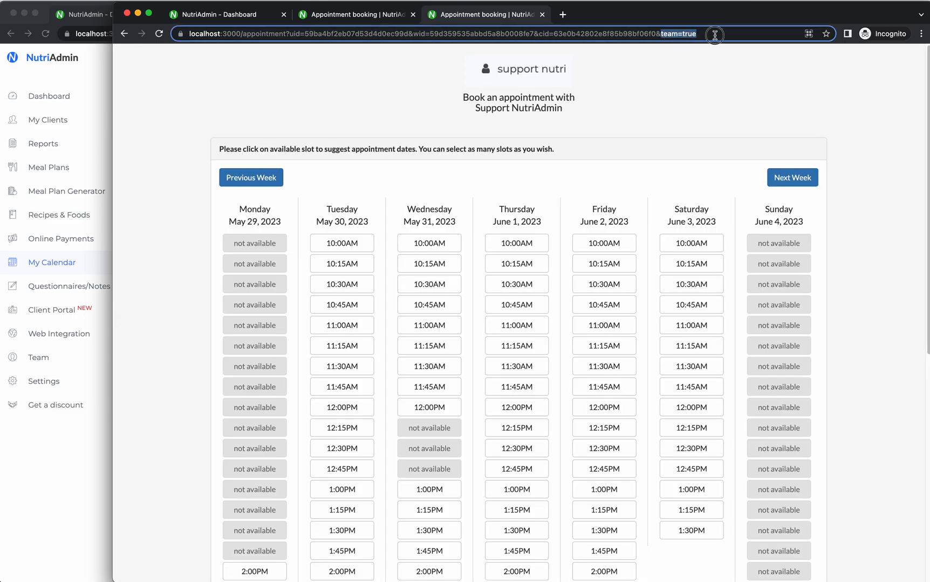
click(351, 100)
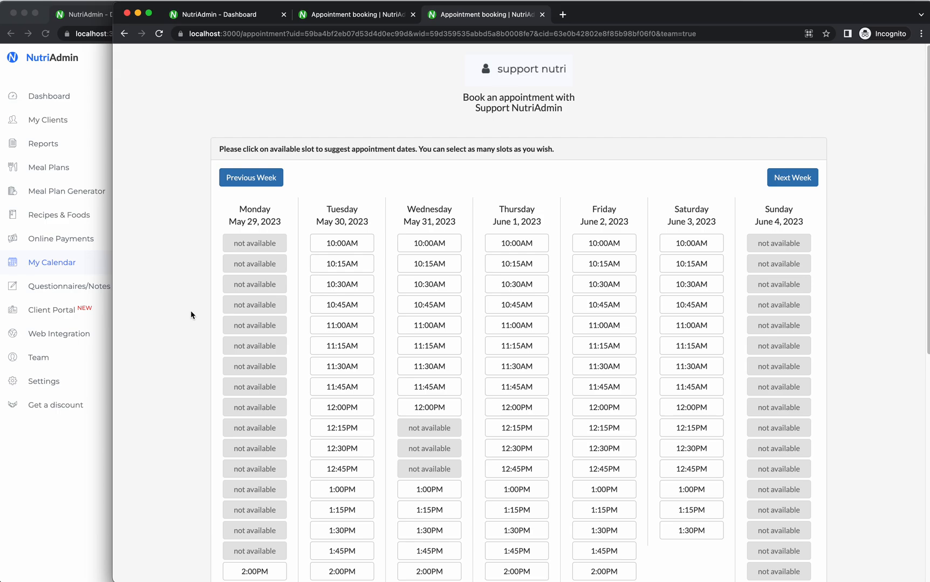
scroll(191, 315, down, 5)
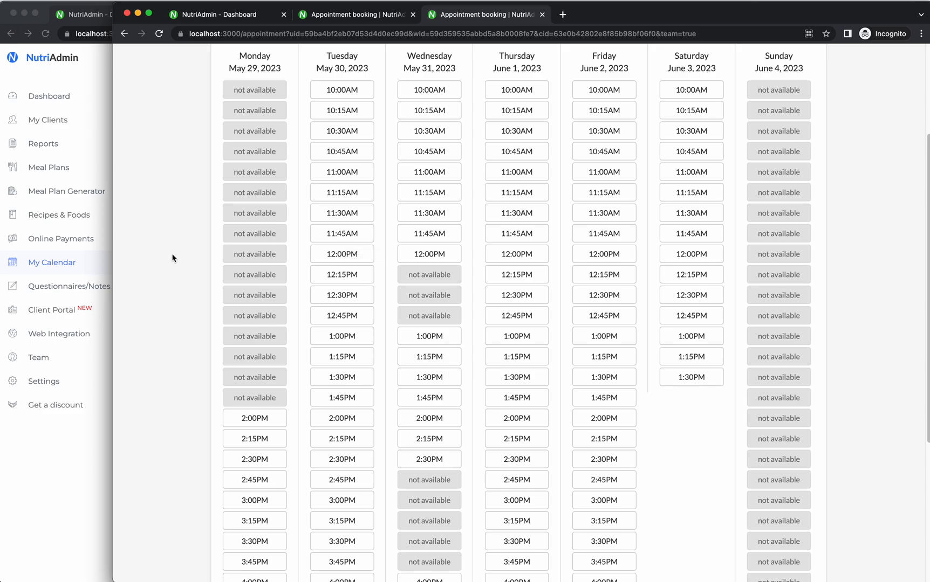
scroll(173, 258, up, 3)
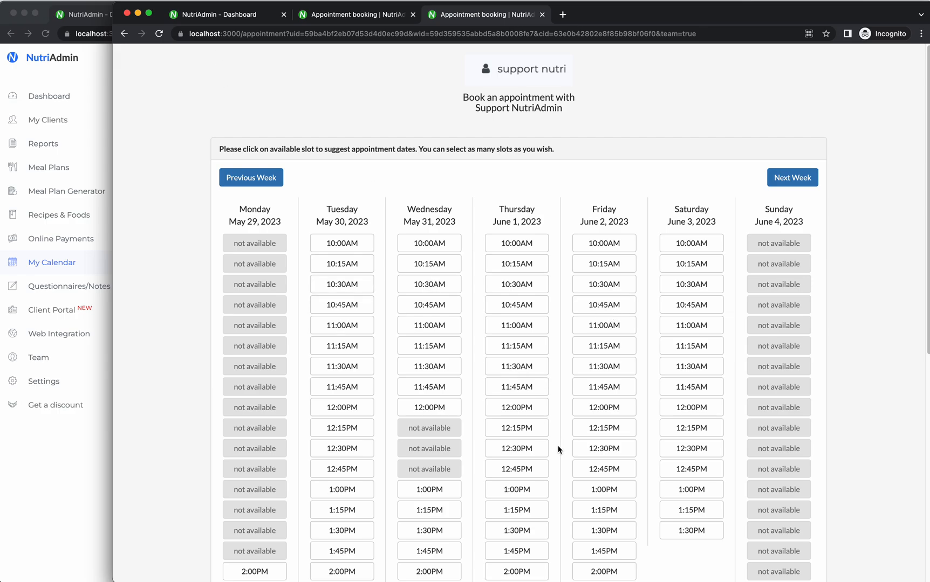
- Compare the Wednesday, May 31 slots on the support account's team booking page with the events in its calendar
scroll(517, 345, down, 2)
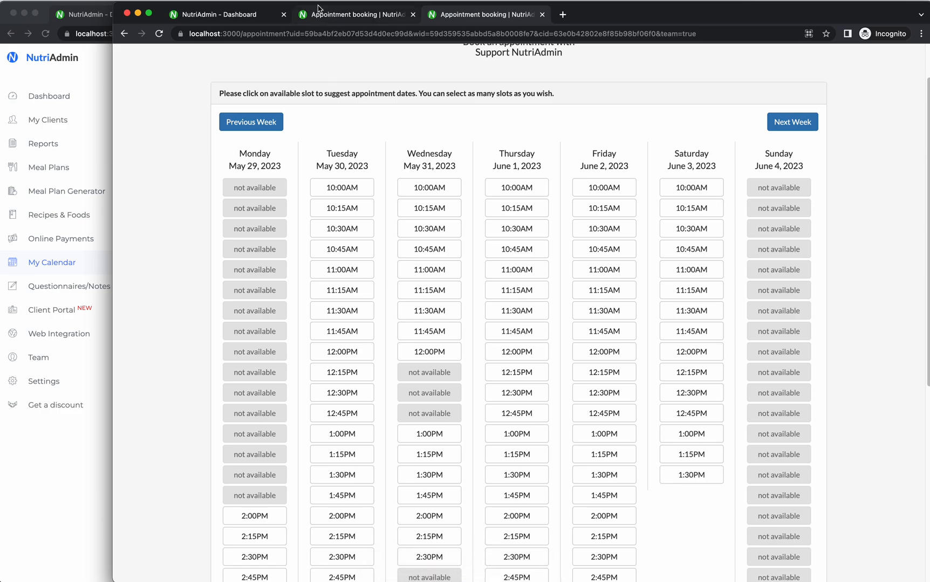
click(263, 15)
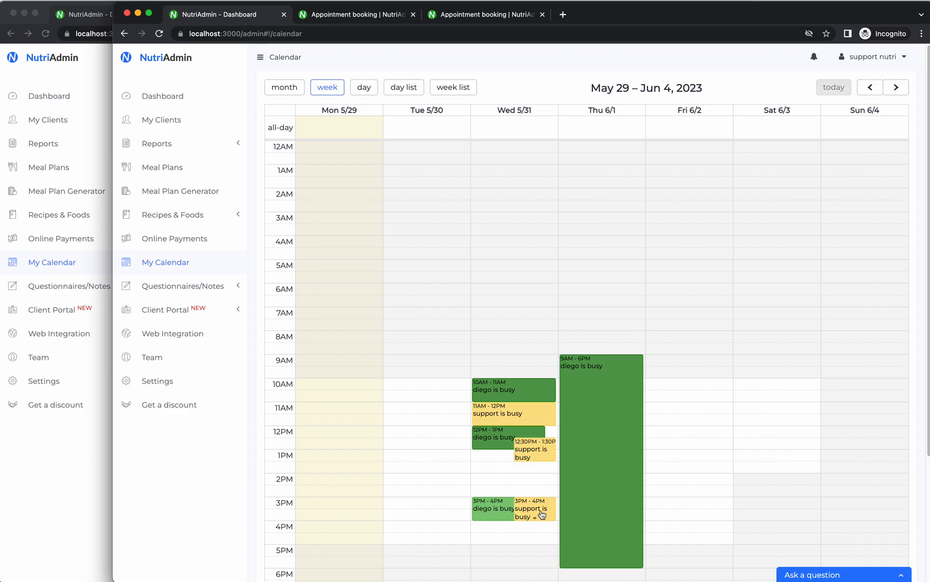
click(463, 21)
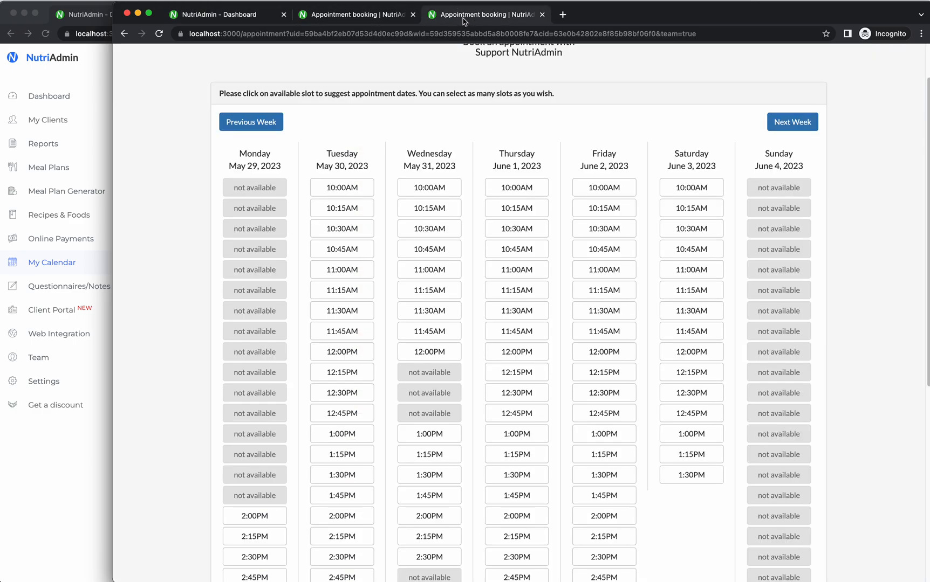
scroll(442, 323, down, 5)
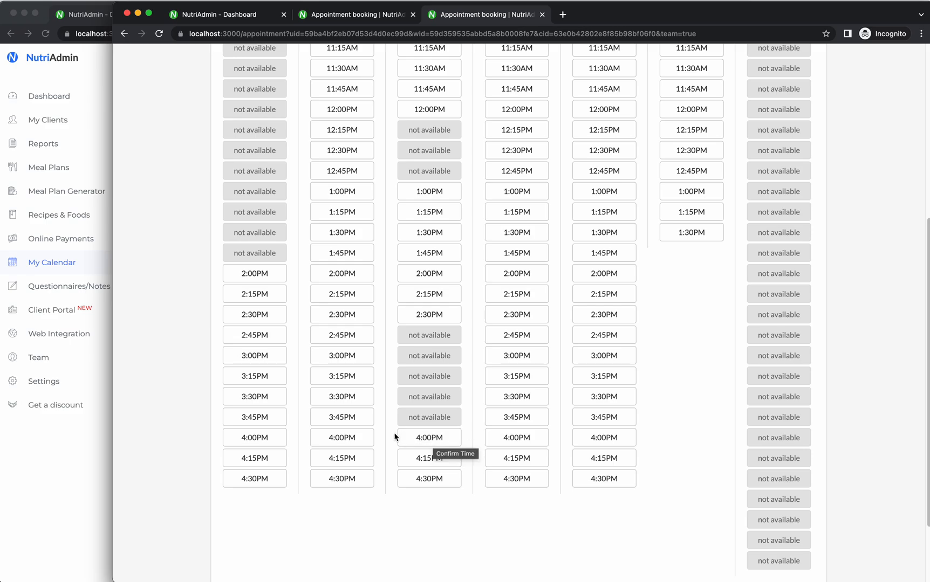
scroll(380, 443, up, 2)
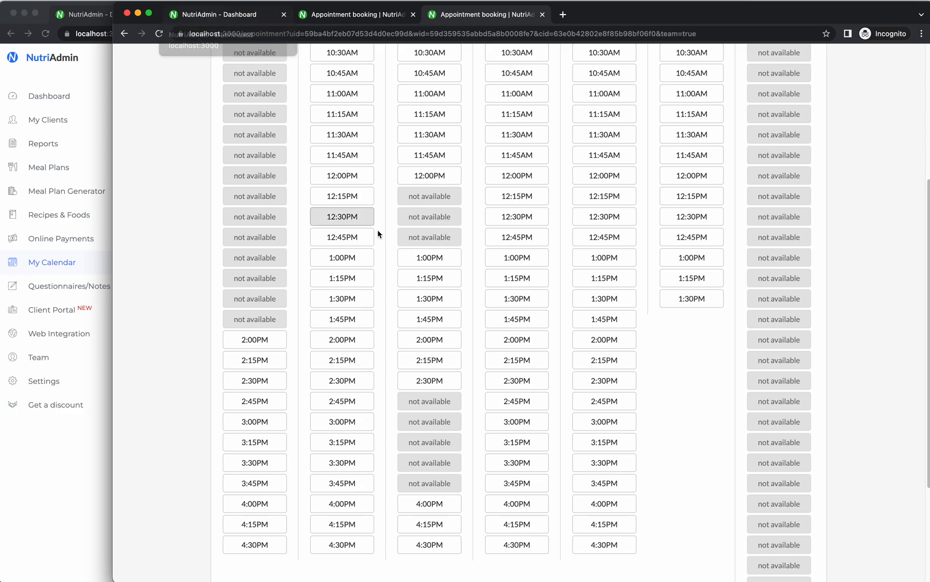
- Review the main account's week calendar and the slots offered on its team booking page for the week of May 29, 2023
click(67, 509)
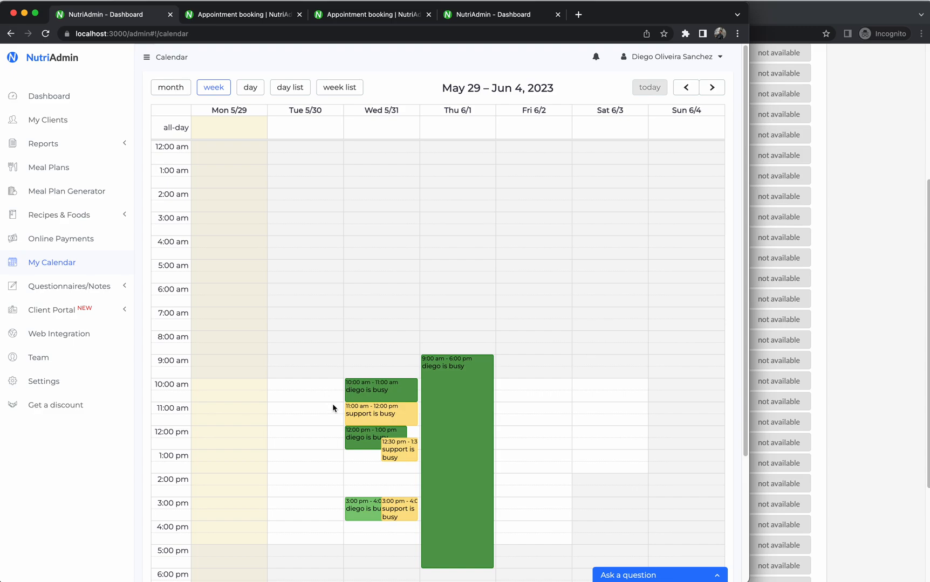
click(348, 16)
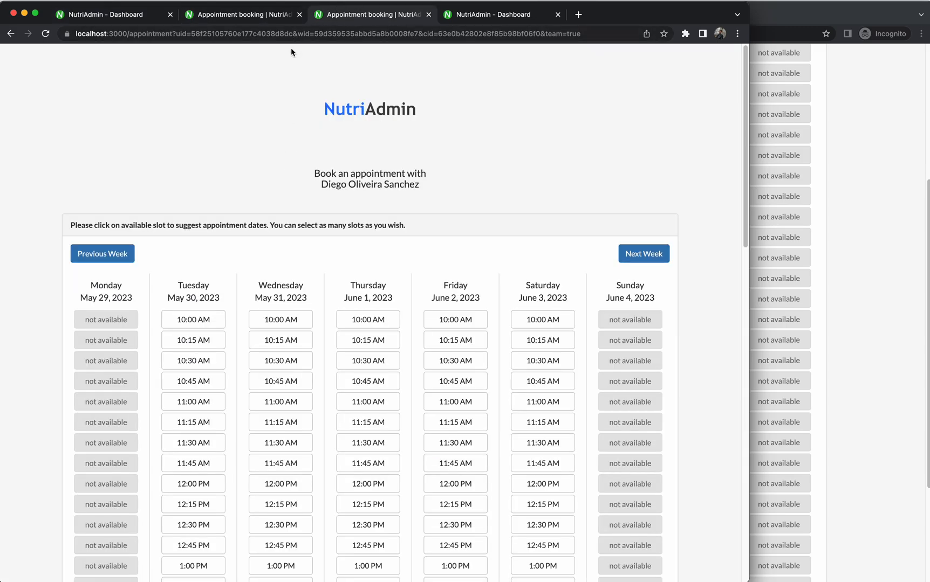
scroll(280, 91, down, 5)
- On the support account's team booking page, request the 1:00 PM slot on Wednesday, May 31, 2023 and confirm the time
click(867, 271)
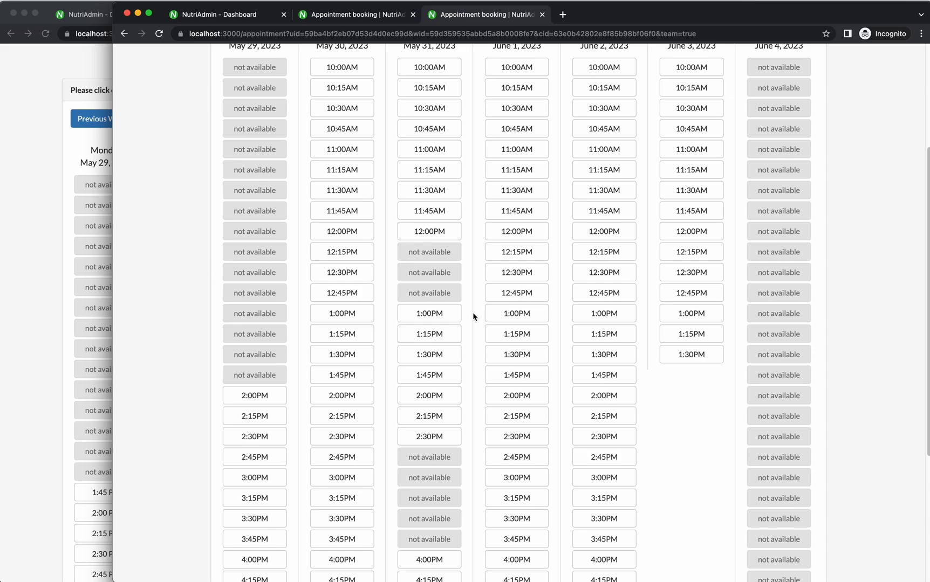
mouse_move(439, 317)
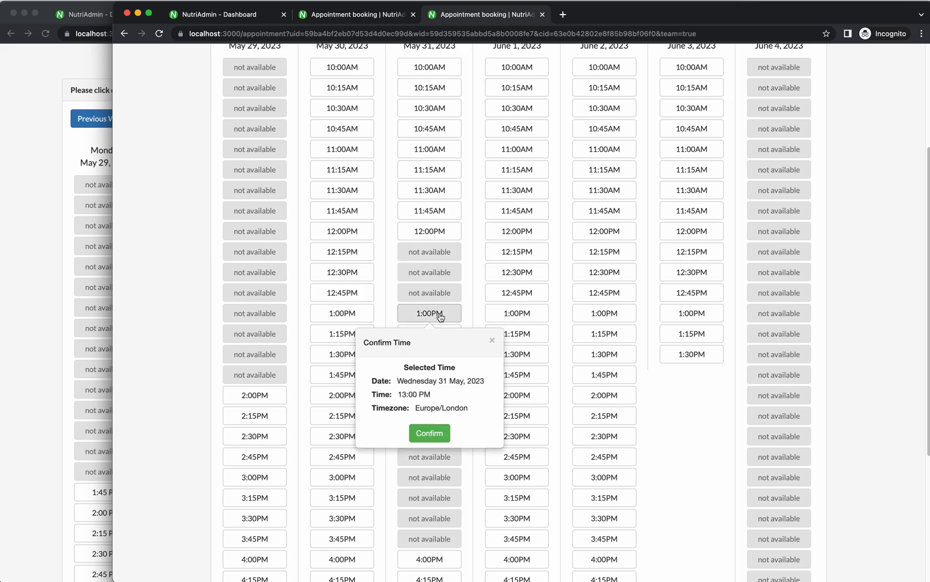
click(435, 434)
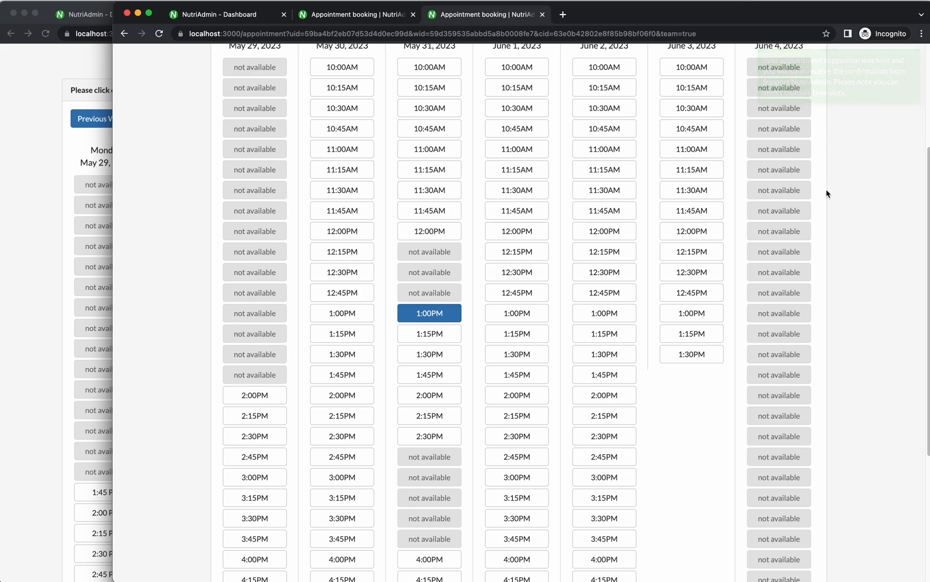
- In the main account, open the appointments section of the most recently updated client's record
click(71, 67)
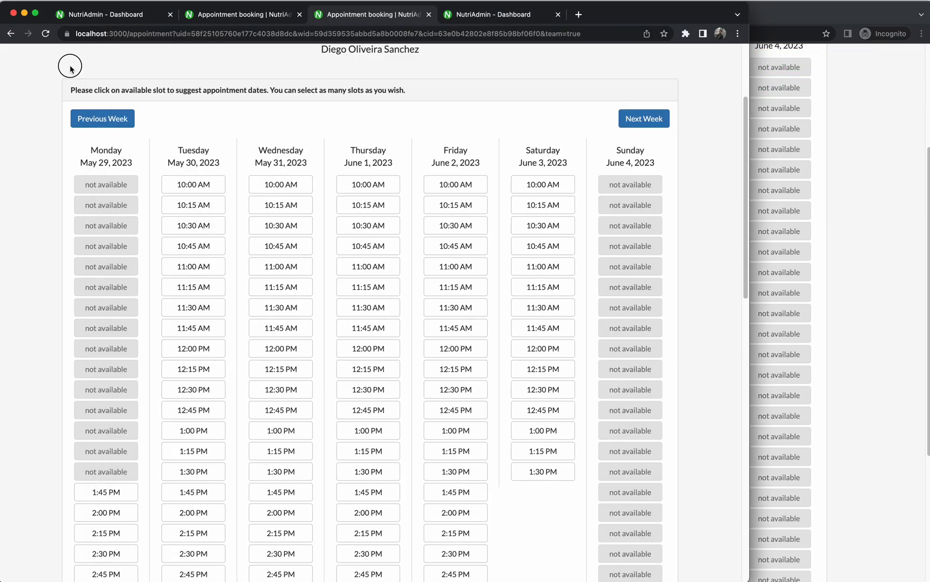
click(116, 15)
click(50, 121)
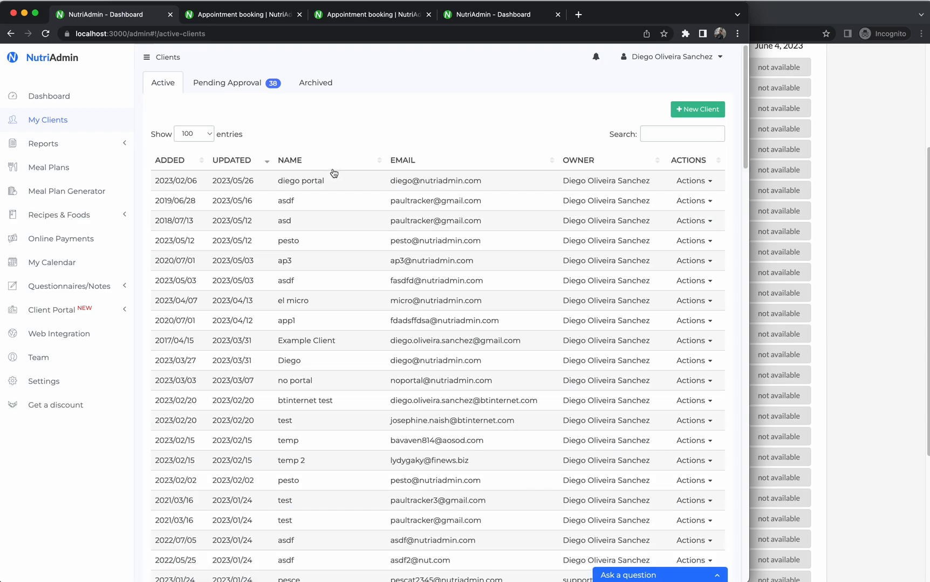
click(316, 182)
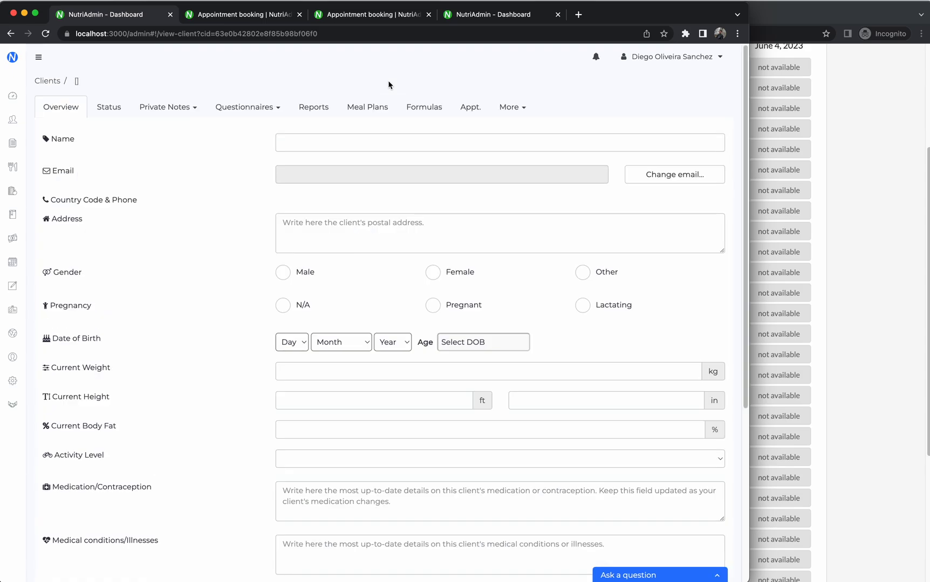
click(470, 109)
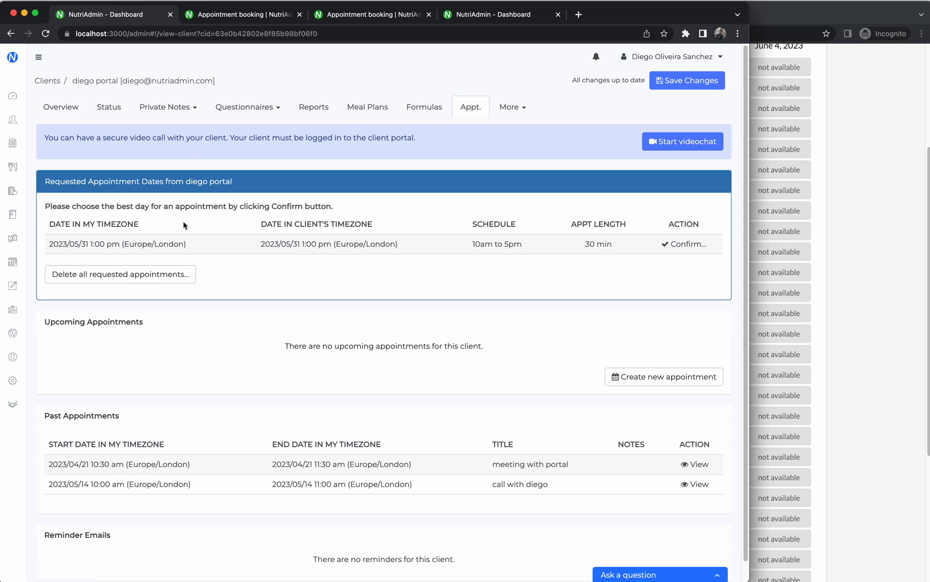
- Examine the requested appointment's date in both time zones and its confirmation pop-up, leaving the request unconfirmed
triple_click(170, 242)
double_click(350, 244)
click(284, 244)
click(680, 245)
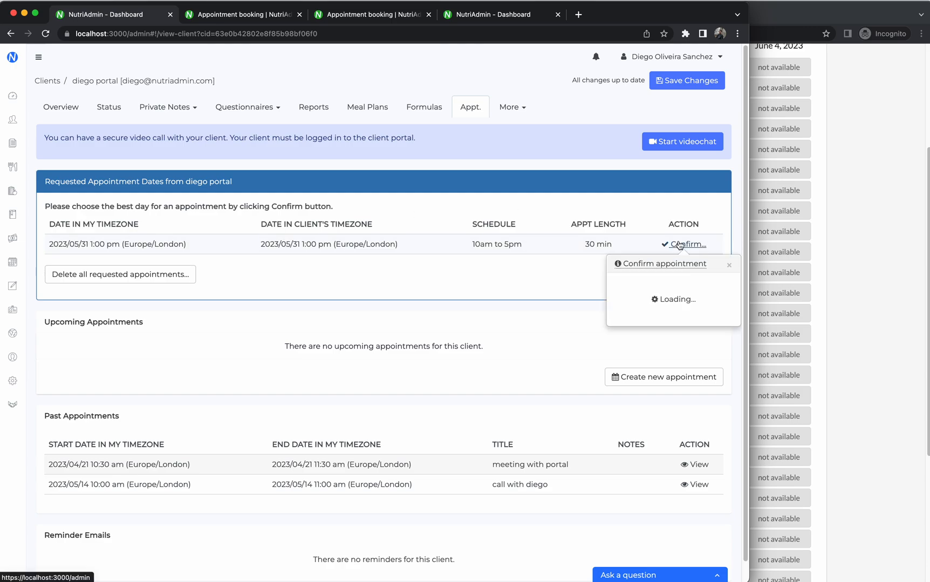
click(730, 265)
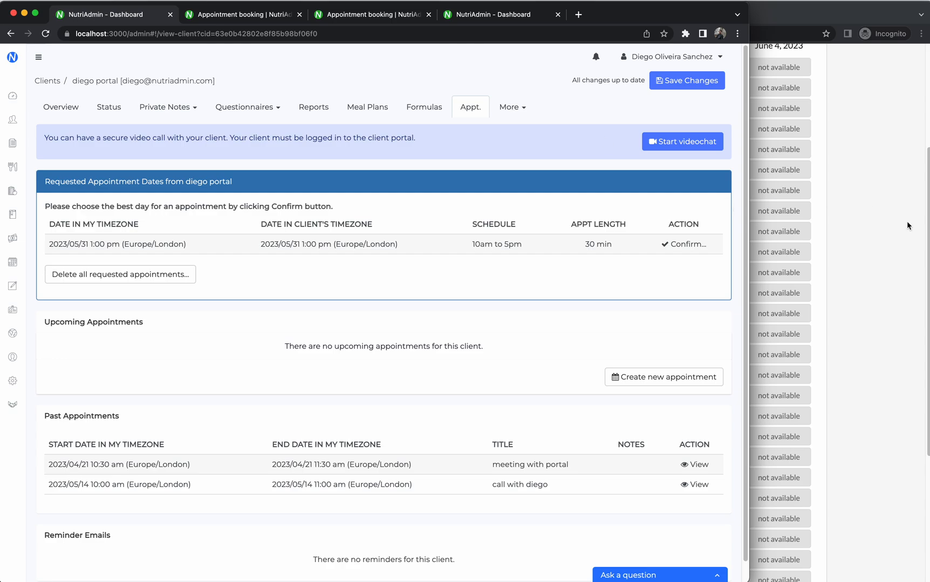
- In the incognito window, open the same client's appointments section from the support account
click(888, 217)
click(224, 14)
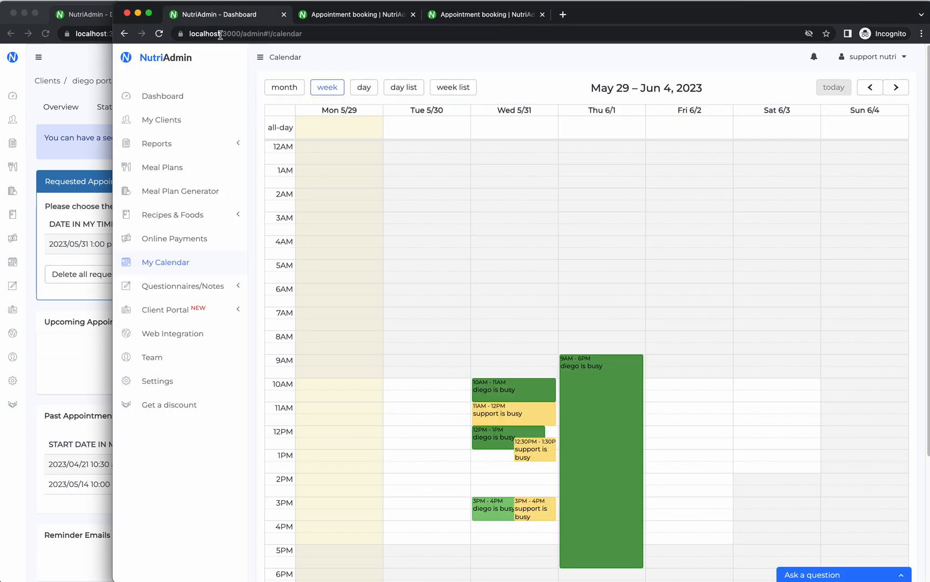
click(187, 119)
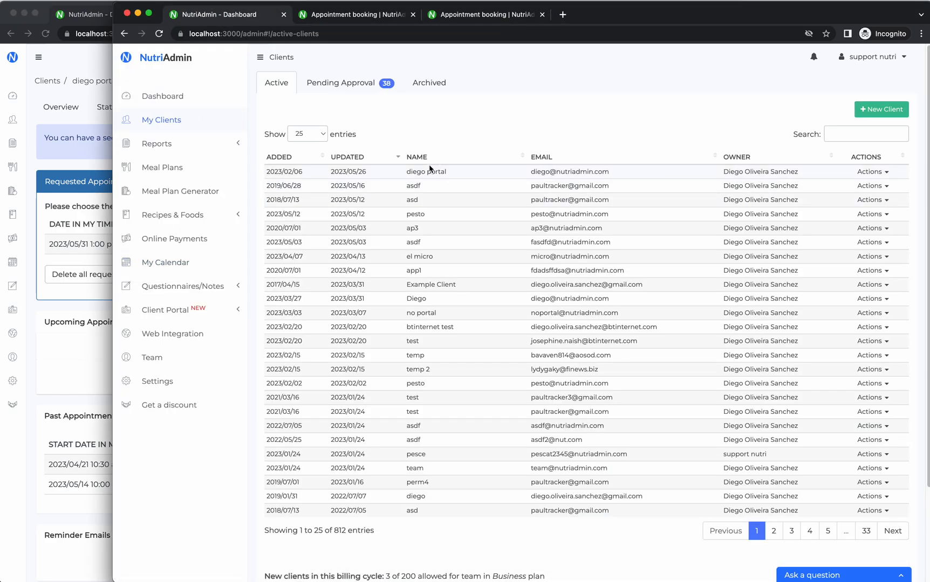
click(430, 170)
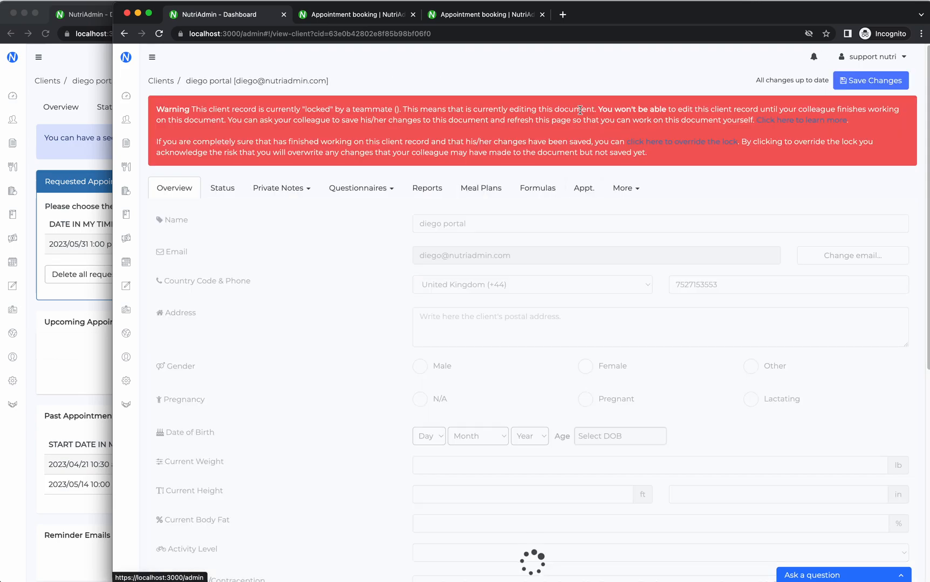
click(583, 187)
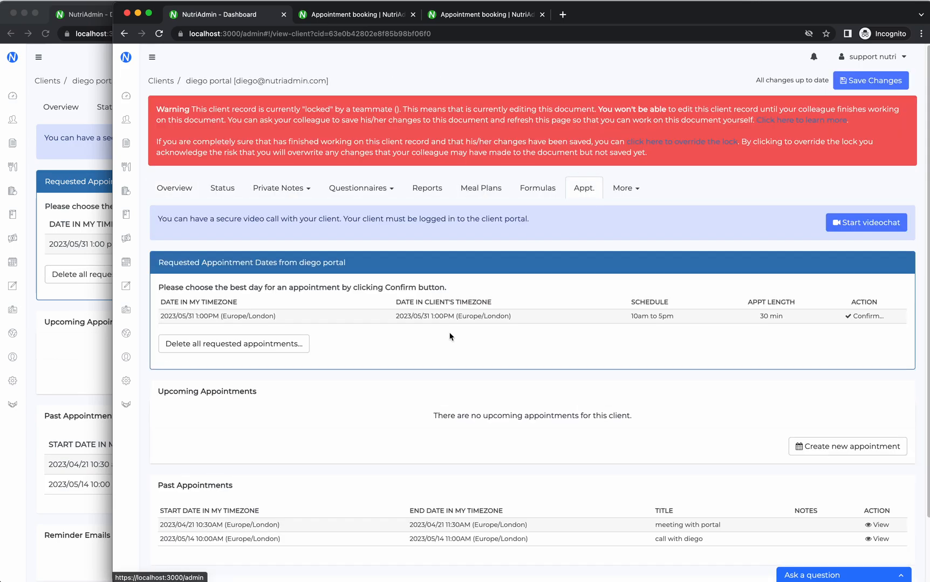
- Read the warning in the requested appointment's confirmation pop-up, and close it without confirming
click(856, 318)
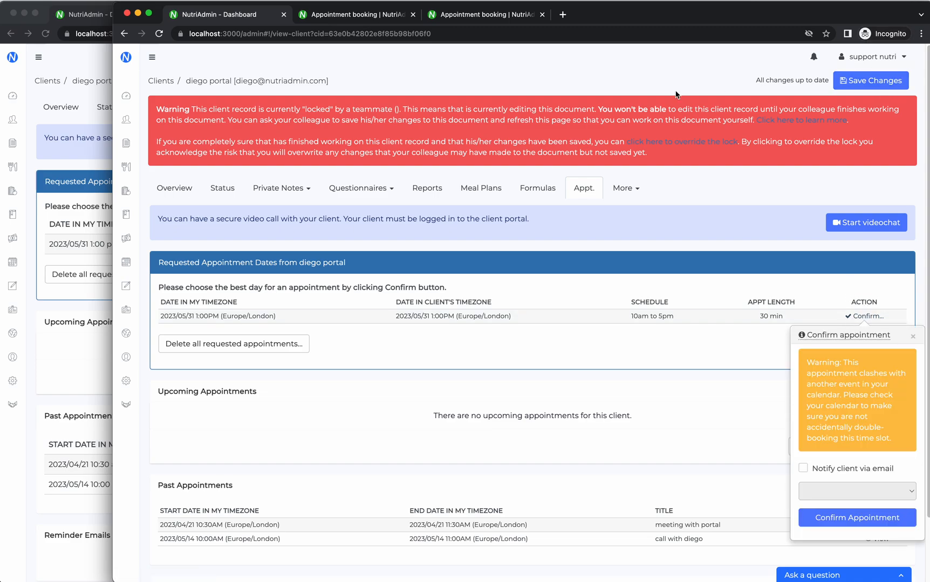
triple_click(842, 399)
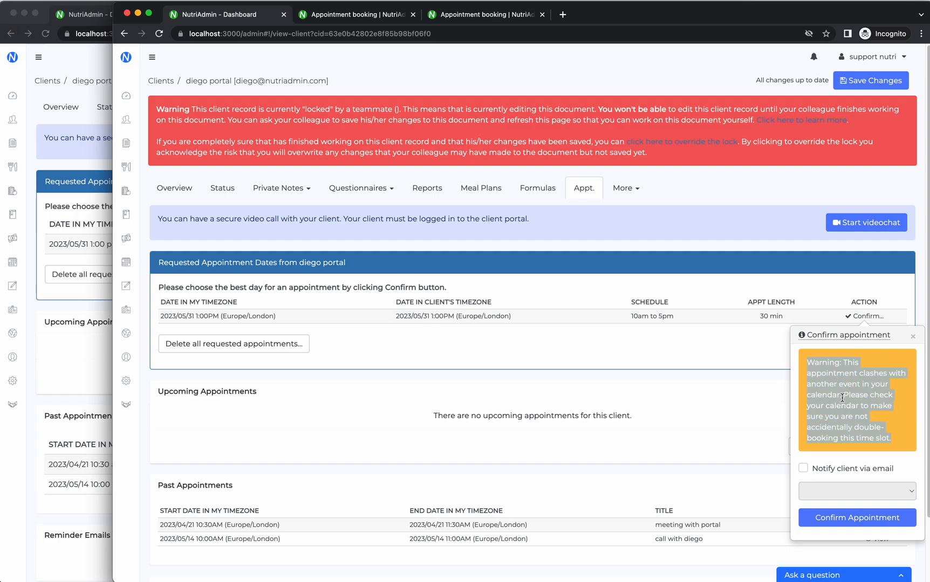
triple_click(840, 383)
click(840, 383)
triple_click(840, 384)
click(840, 384)
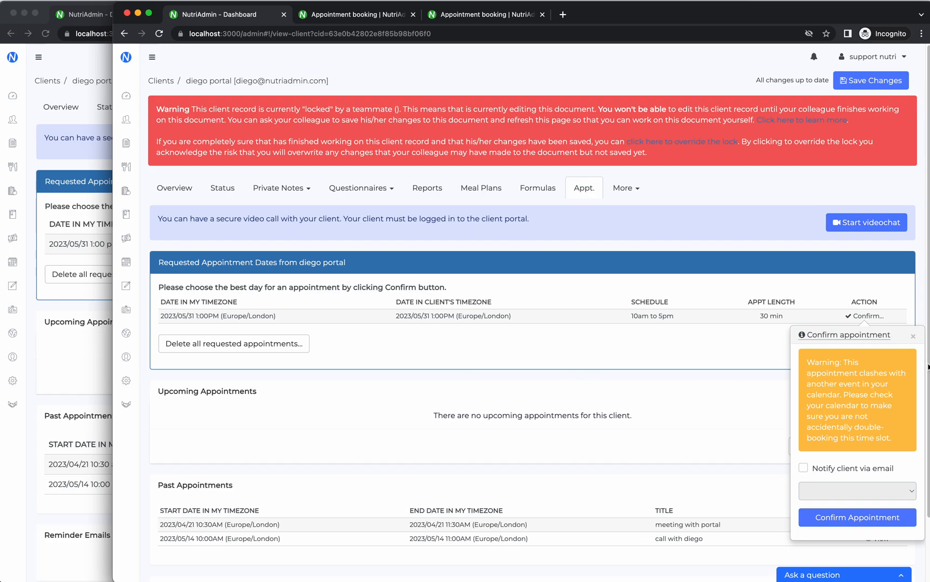
click(912, 337)
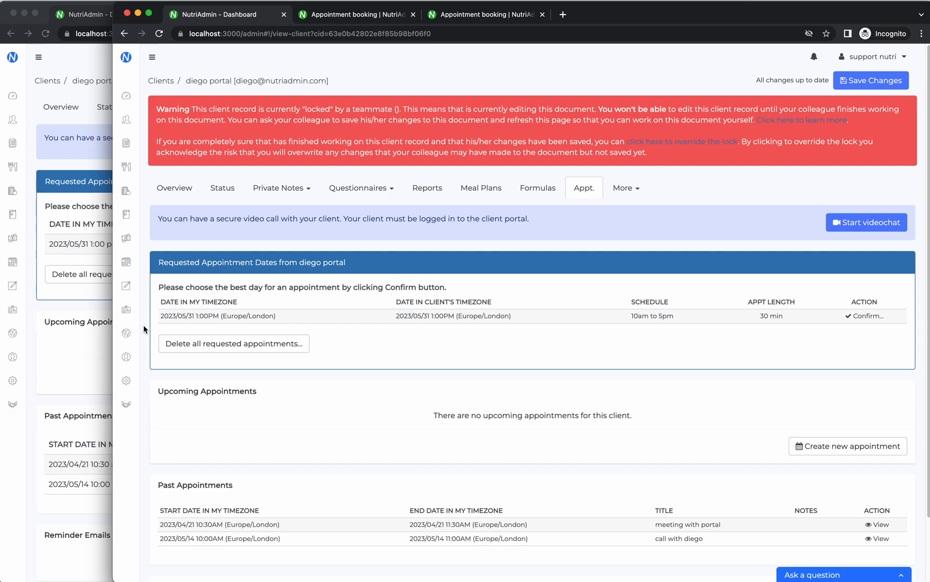
- From the main account's dashboard, open Send Appointment Slots and compare the selected-user and whole-team availability options
click(90, 345)
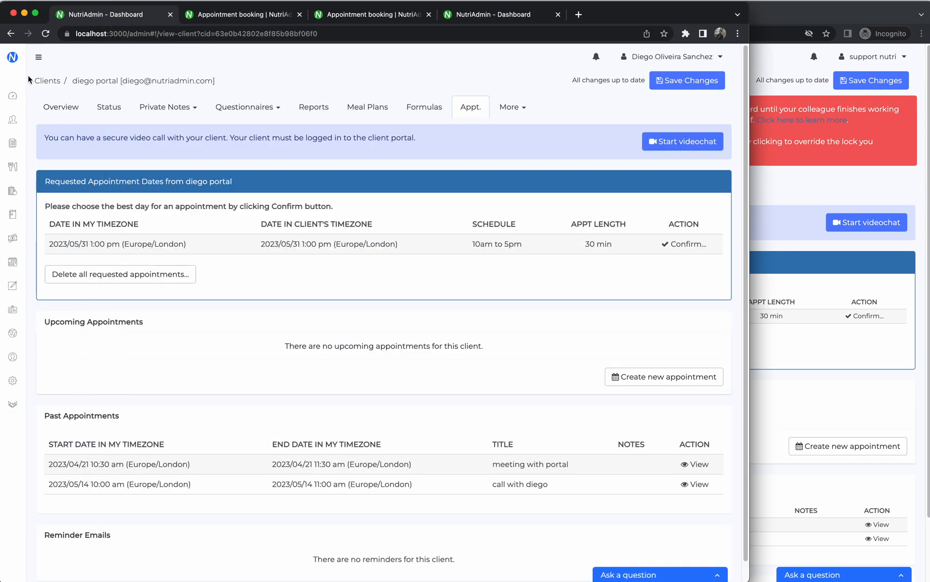
click(12, 99)
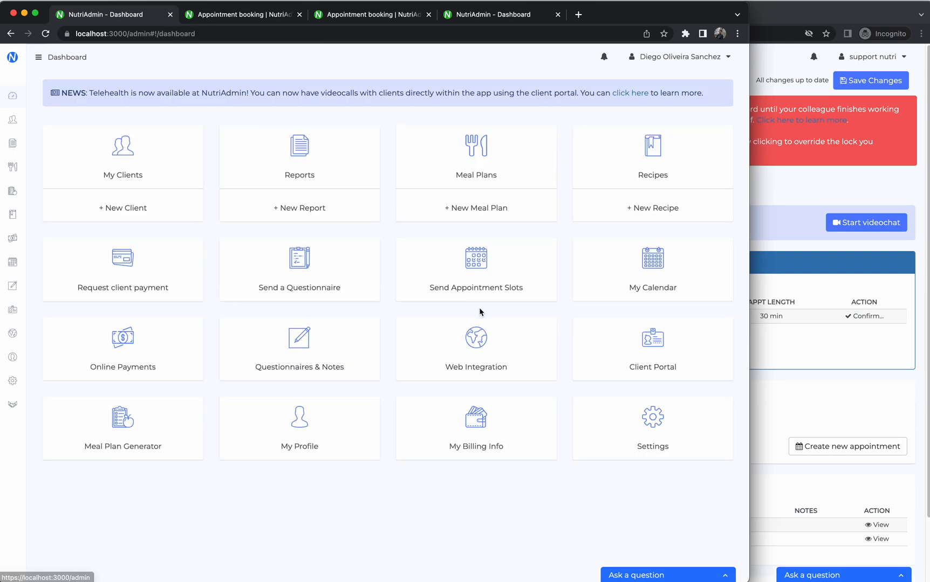
click(500, 278)
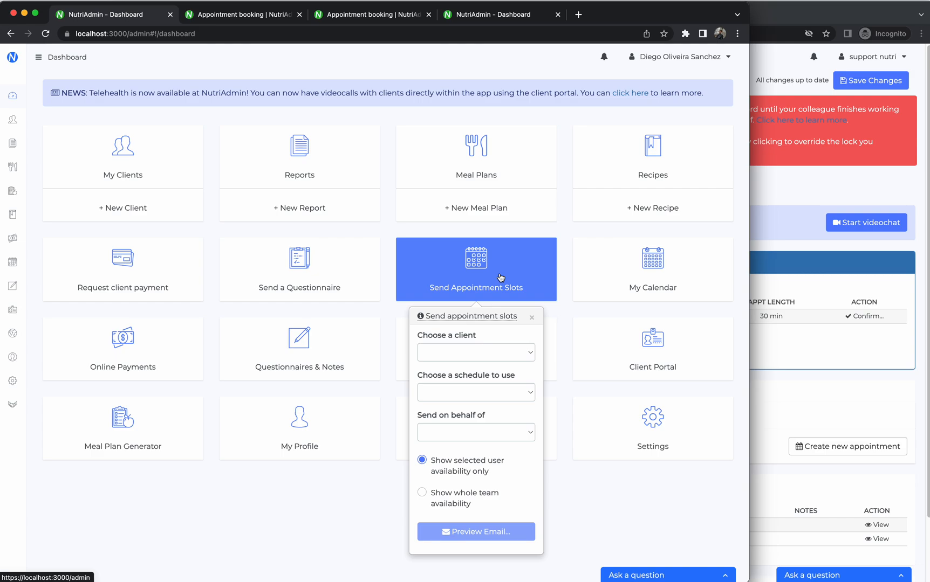
click(449, 501)
click(455, 464)
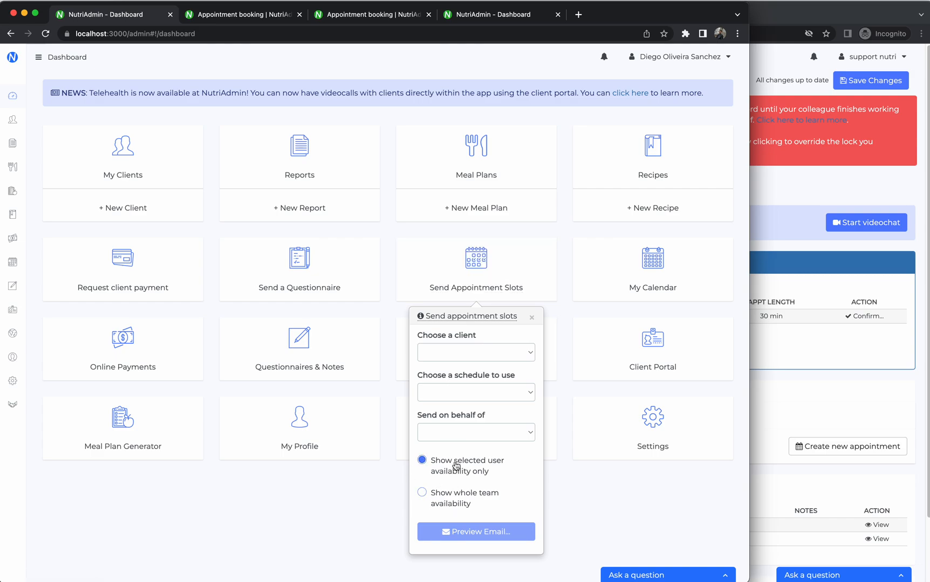
click(447, 495)
click(452, 462)
- Choose a client to receive the appointment slots and select the 10am to 5pm schedule
click(467, 356)
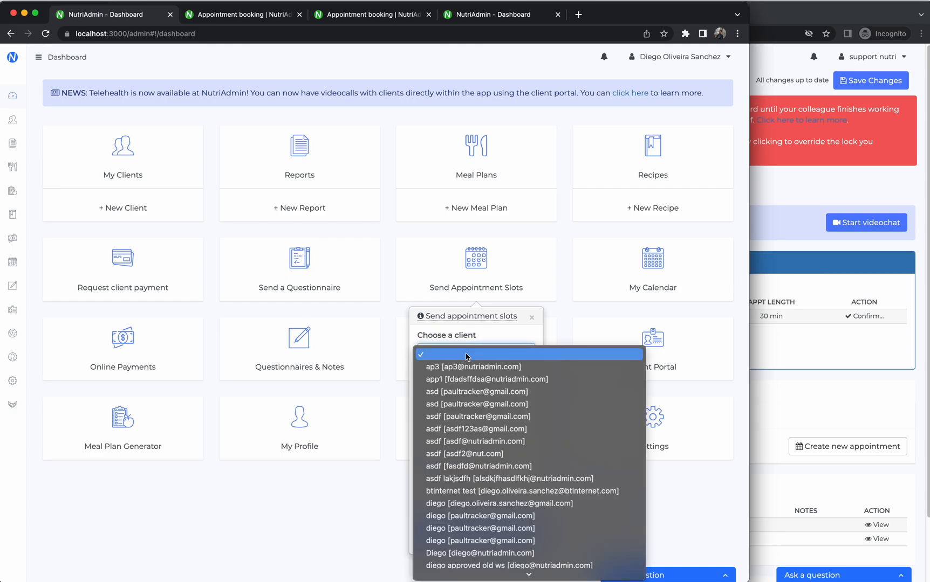
key(d)
key(Return)
click(465, 392)
click(444, 407)
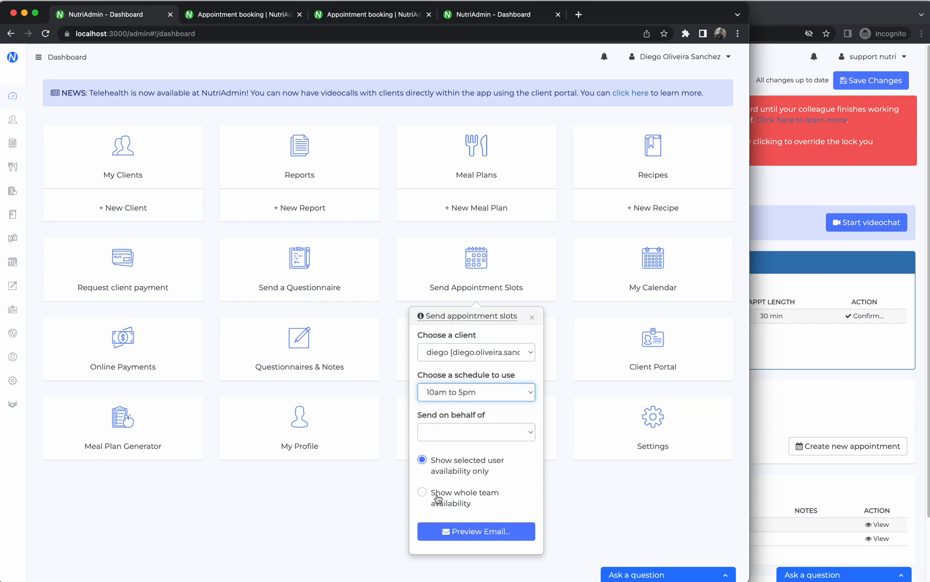
- Alternate between selected-user-only and whole-team availability for the chosen schedule, and close the form without sending
click(452, 463)
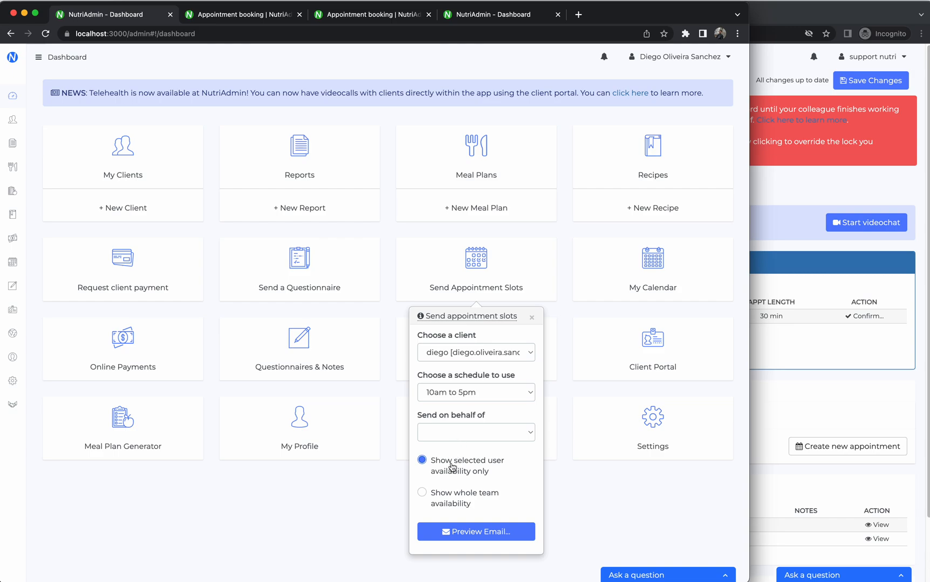
click(462, 500)
click(474, 467)
click(463, 494)
click(464, 478)
click(532, 317)
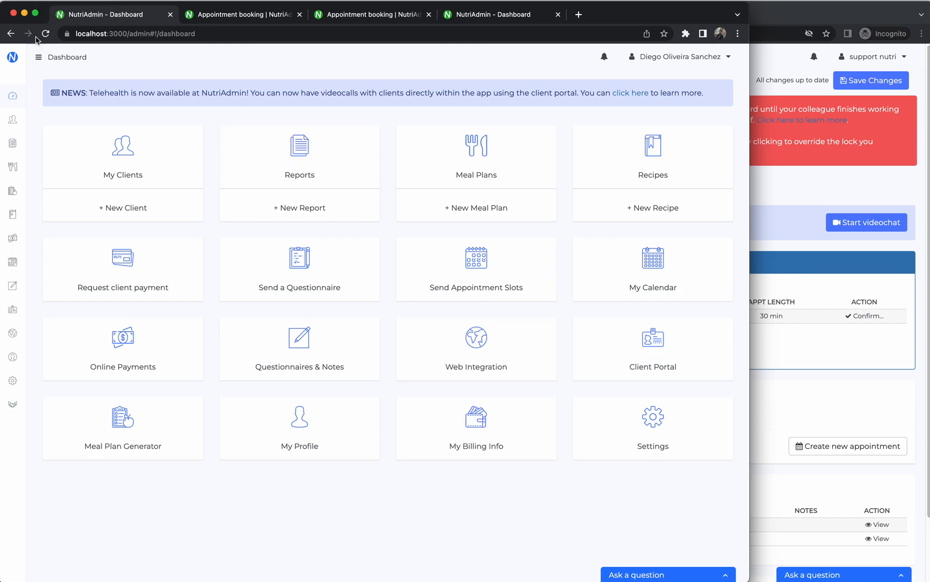
- Open Web Integration, dismiss its warning, and list the direct links for appointment slots
click(37, 58)
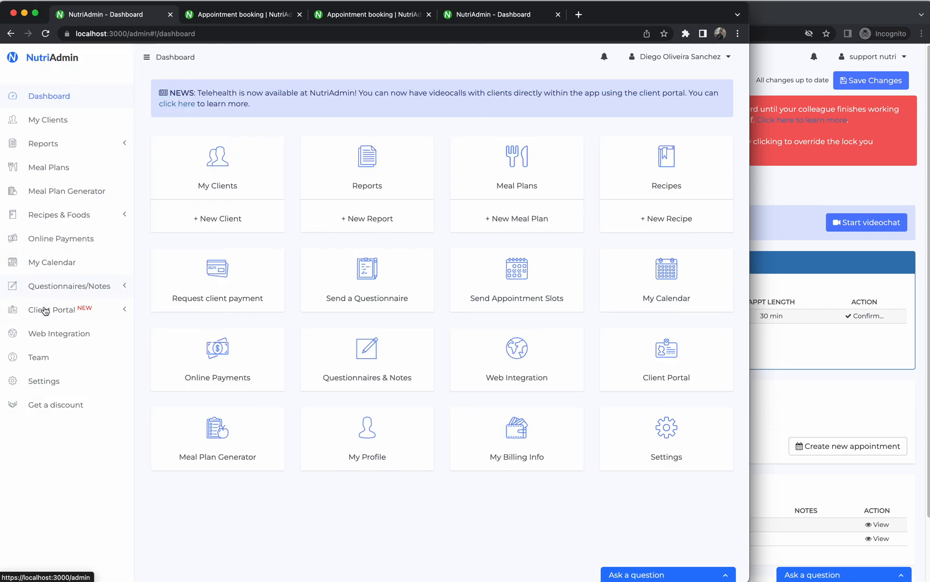
click(46, 332)
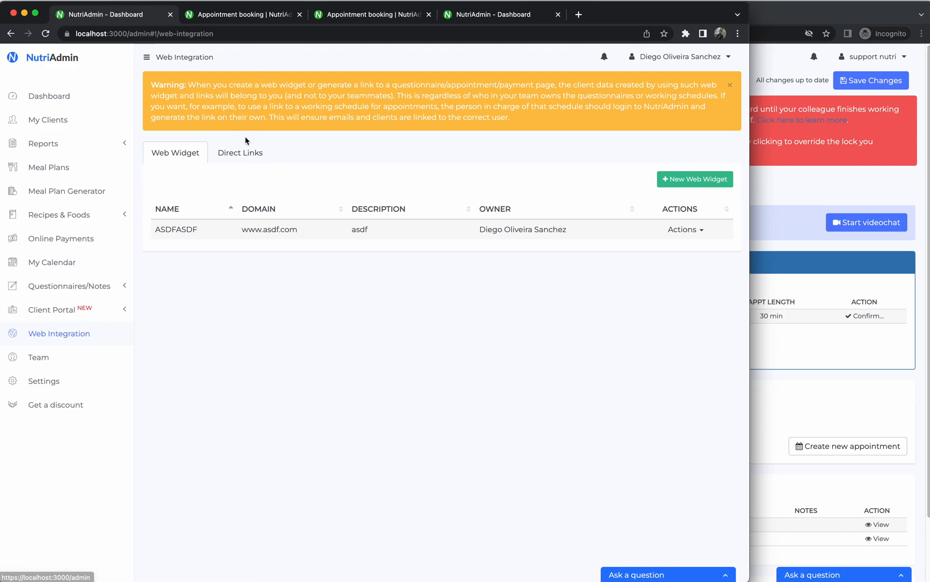
click(729, 85)
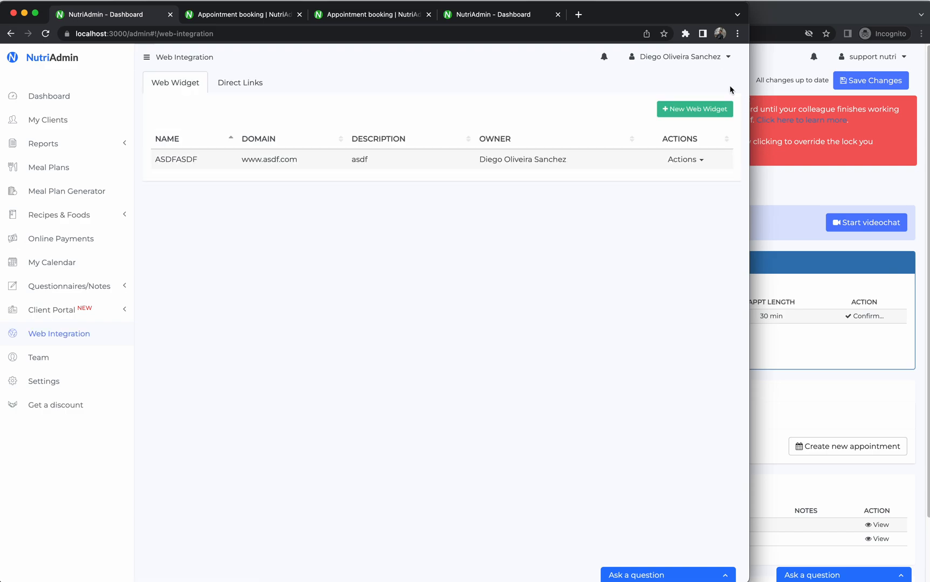
click(240, 78)
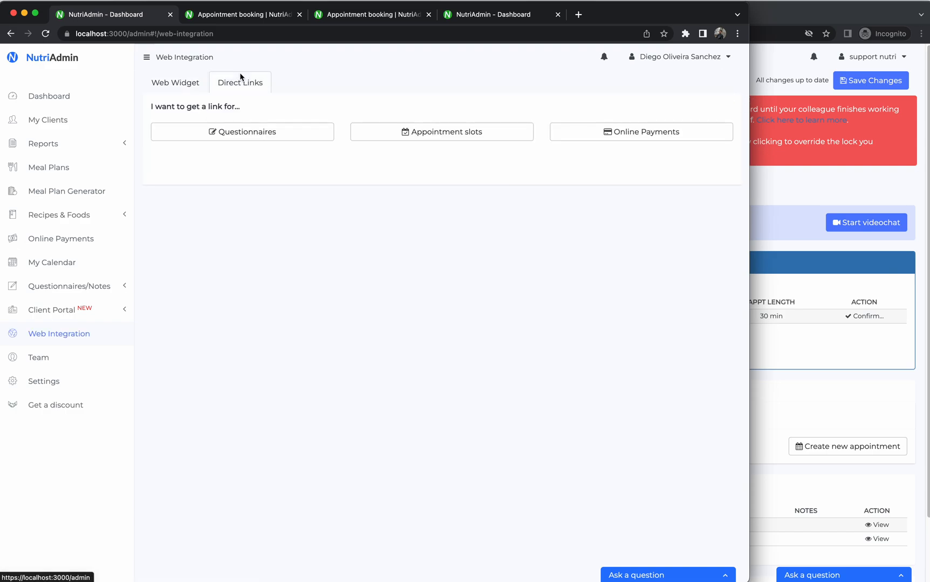
click(462, 136)
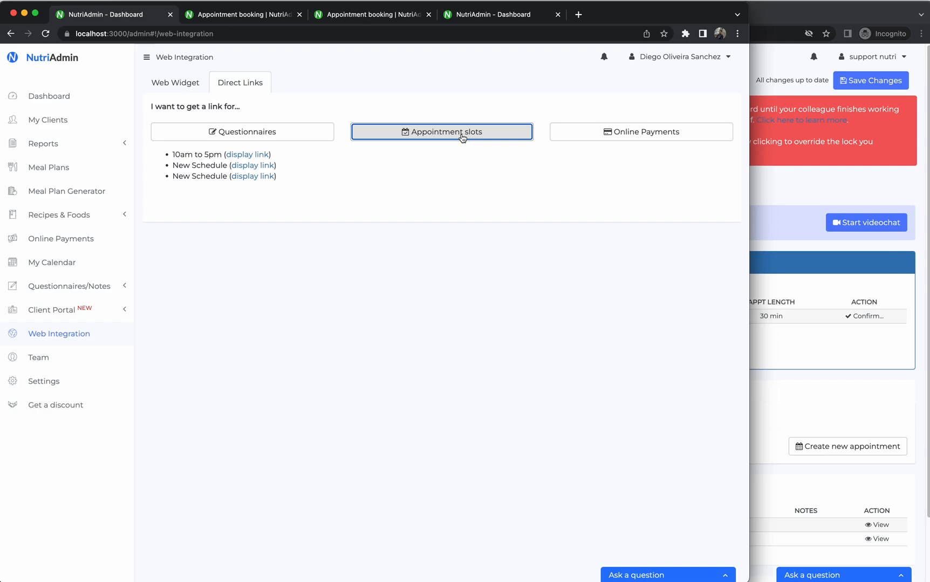
- Display the 10am to 5pm schedule's direct links and select the URL showing only the account's own availability
click(205, 155)
triple_click(205, 154)
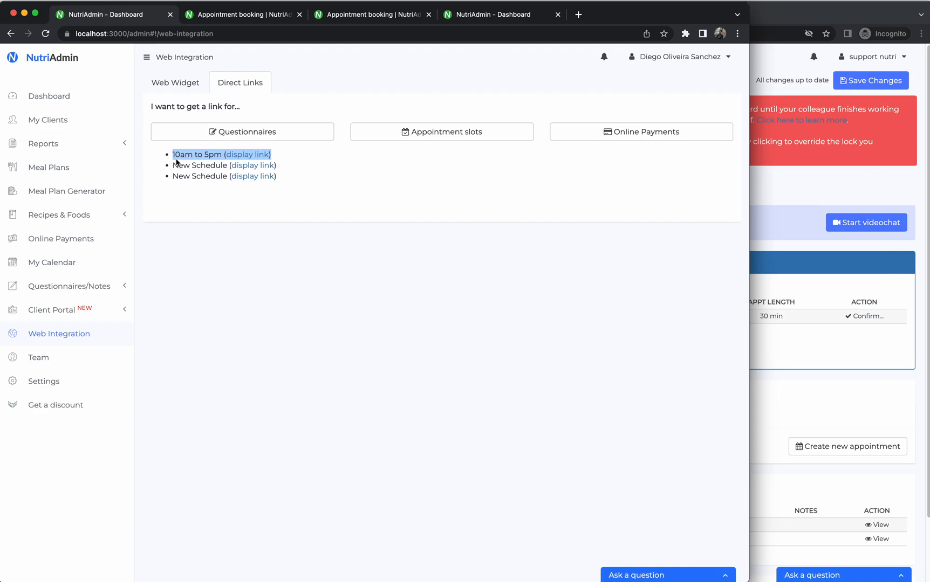
click(206, 155)
click(235, 154)
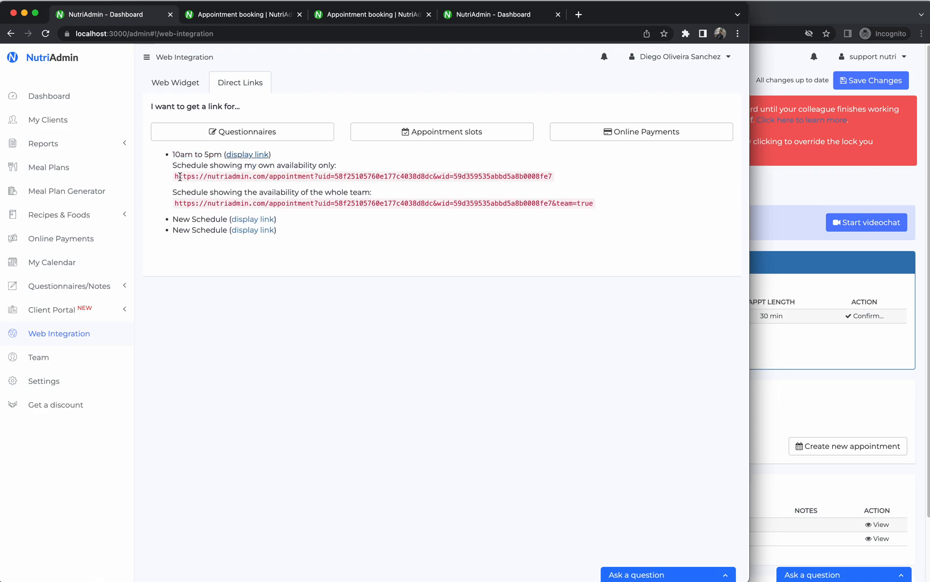
triple_click(176, 176)
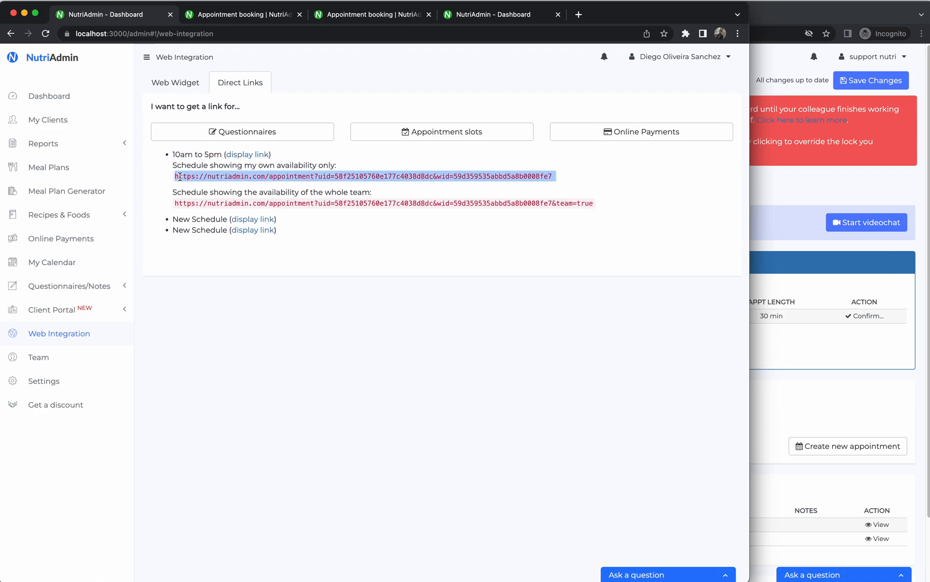
- Examine the 10am to 5pm schedule's two direct links, highlighting the whole-team URL and its &team=true ending
triple_click(271, 166)
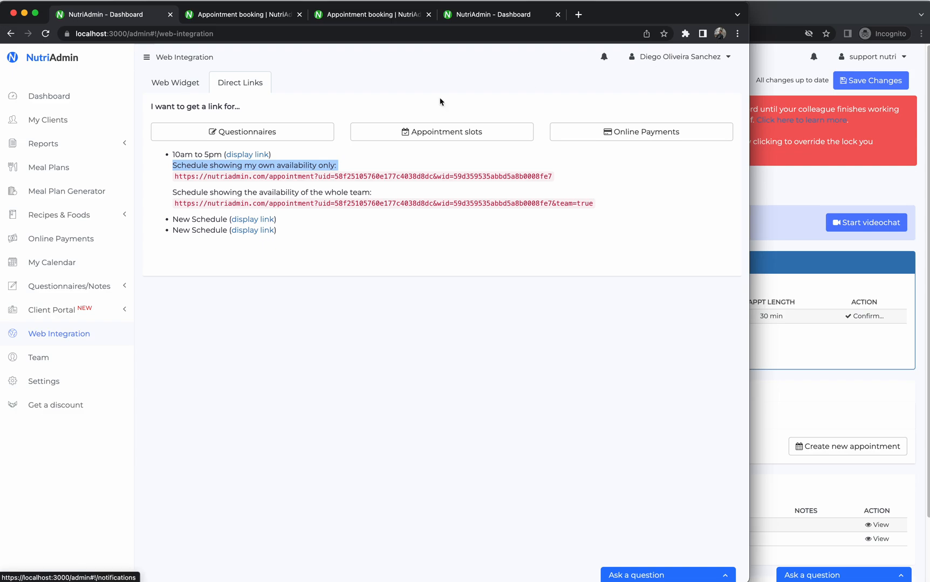
triple_click(246, 203)
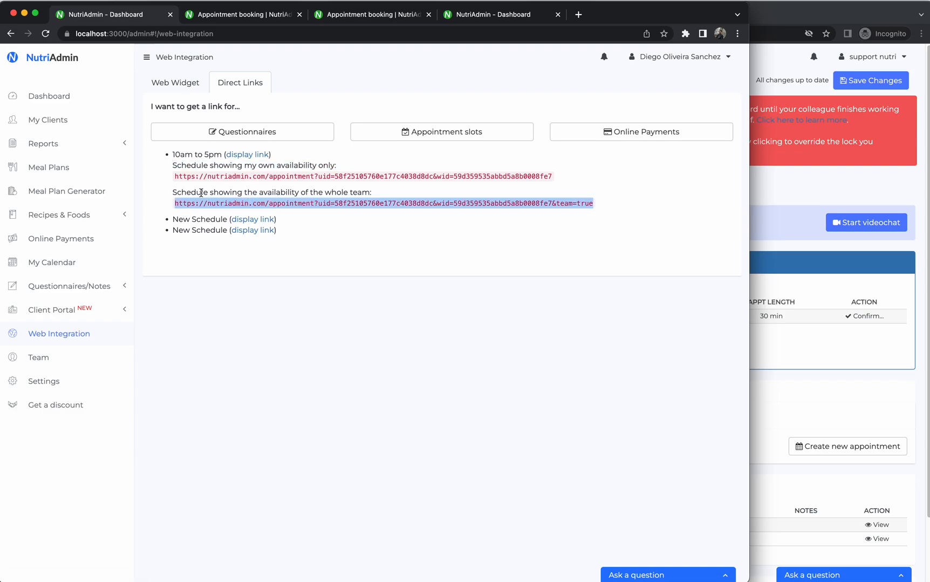
click(547, 204)
click(550, 203)
drag(552, 203, 599, 208)
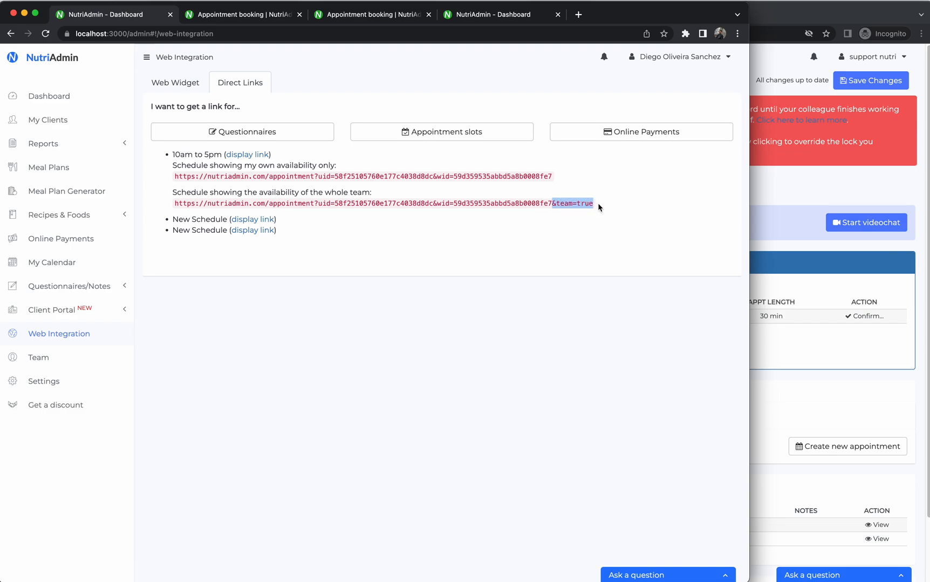
triple_click(513, 203)
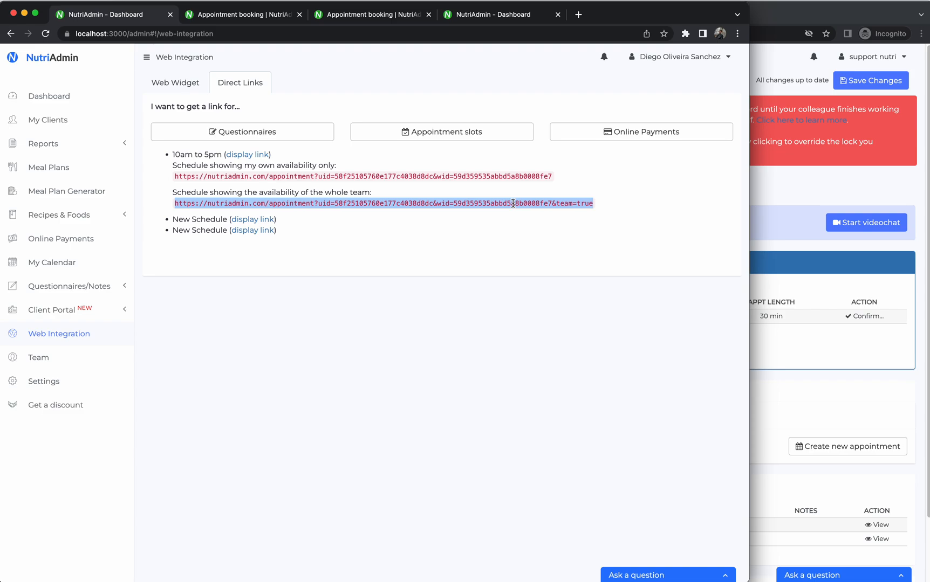
triple_click(570, 203)
triple_click(561, 204)
click(248, 155)
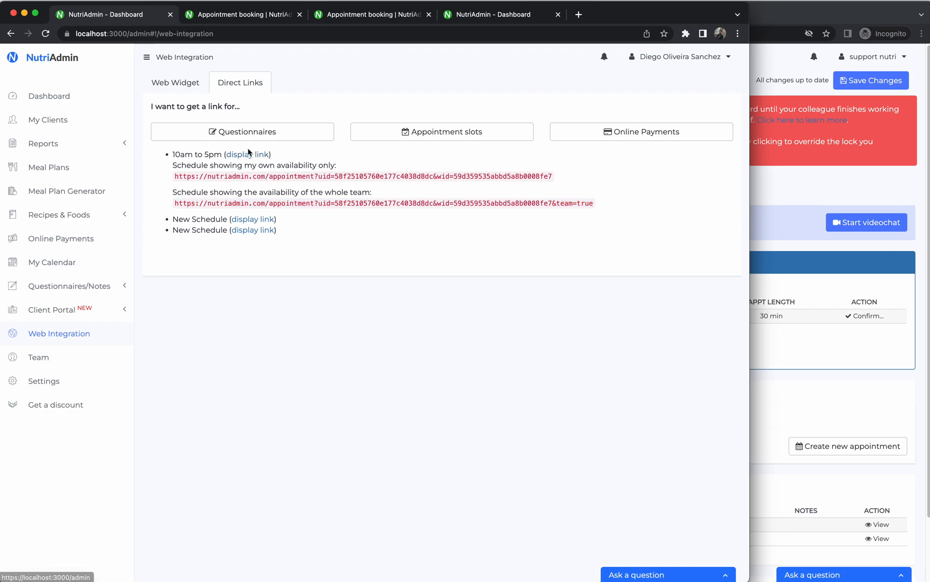
- Open the calendar settings and bring up the 10am to 5pm working schedule for editing
click(78, 379)
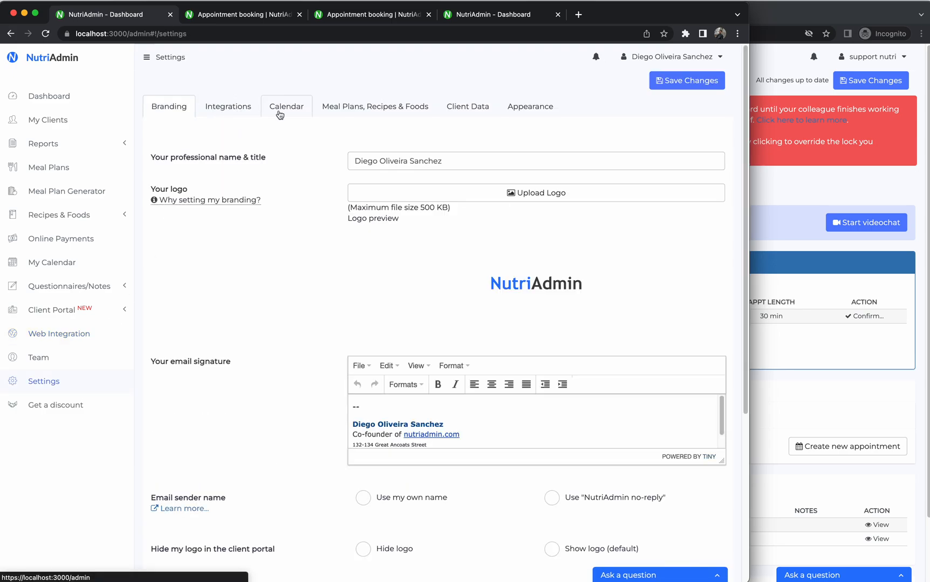
click(279, 112)
scroll(313, 267, down, 15)
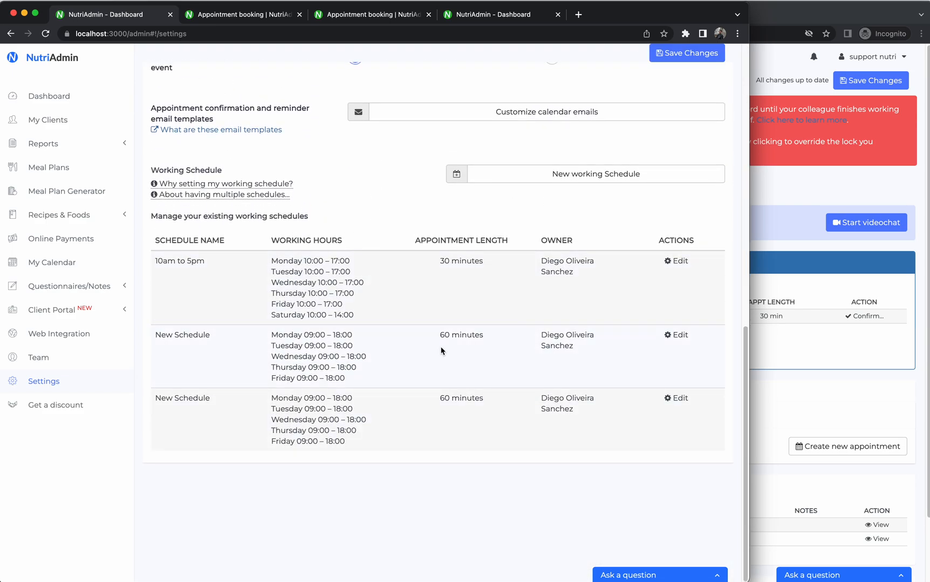
click(677, 266)
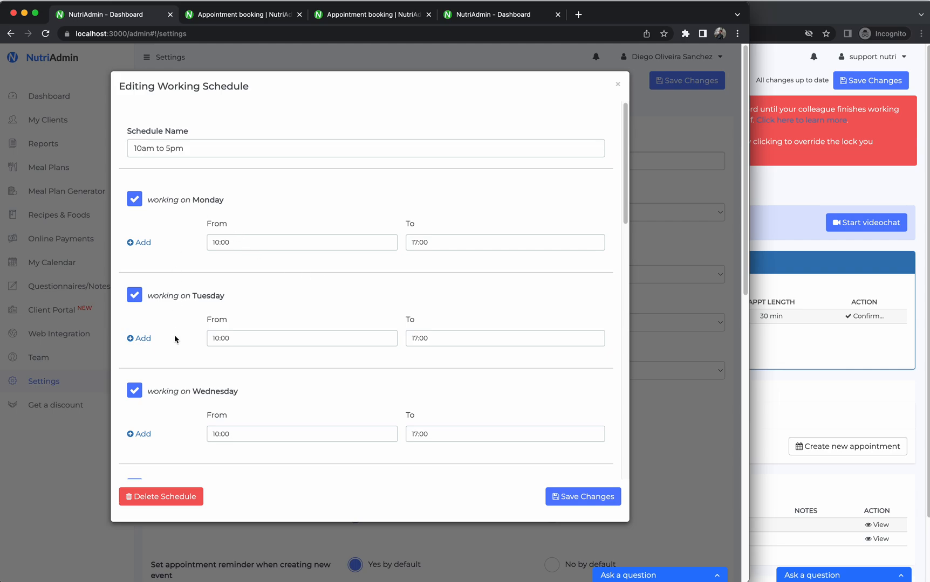
- Review the schedule's daily working hours, email content fields and appointment length and spacing options, and close the editor without saving
click(232, 241)
click(432, 242)
scroll(159, 231, down, 15)
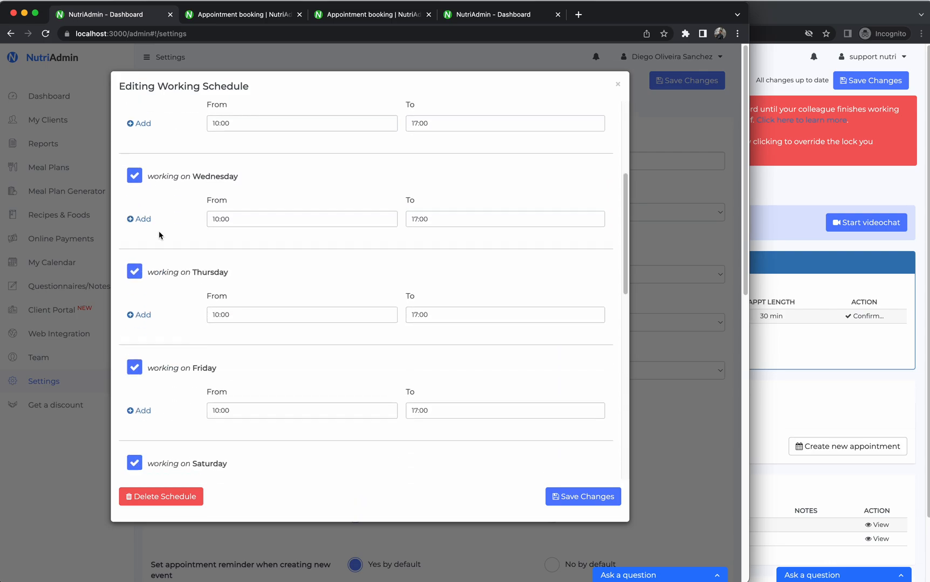
click(174, 214)
click(161, 255)
click(154, 293)
click(155, 342)
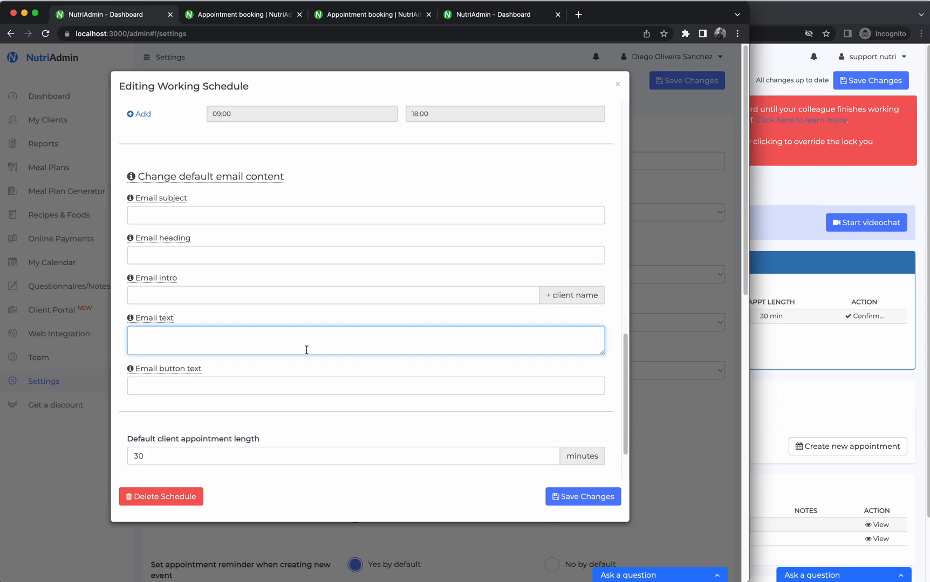
scroll(421, 376, down, 3)
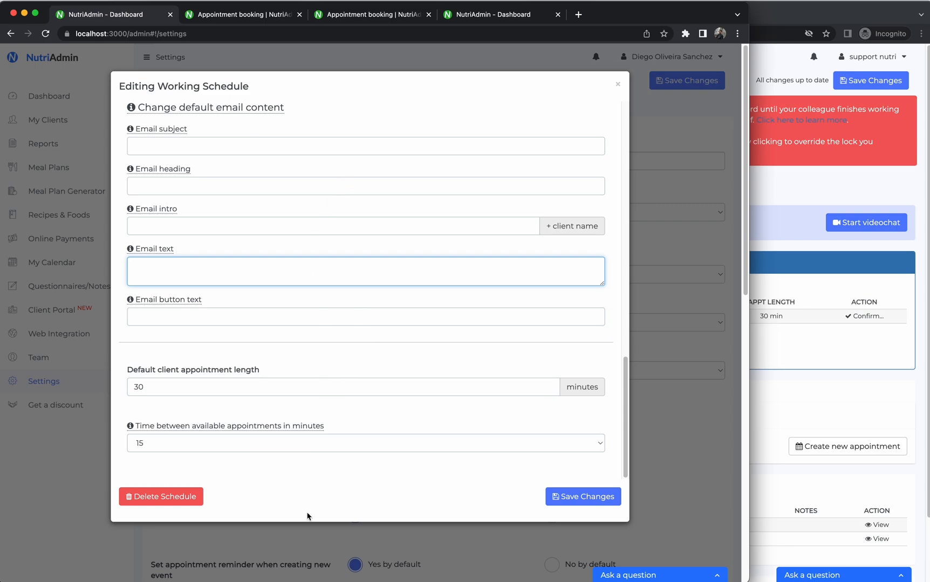
scroll(540, 307, up, 5)
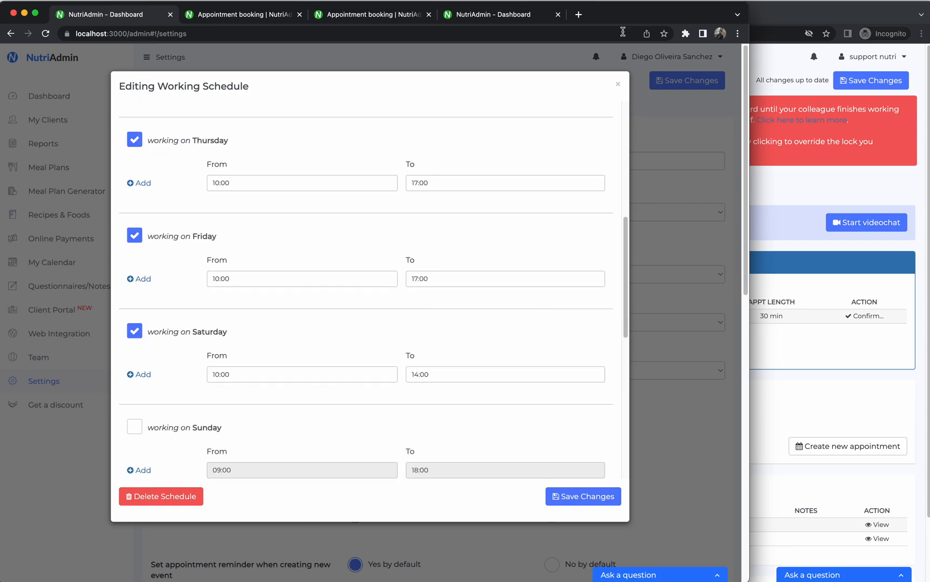
click(617, 84)
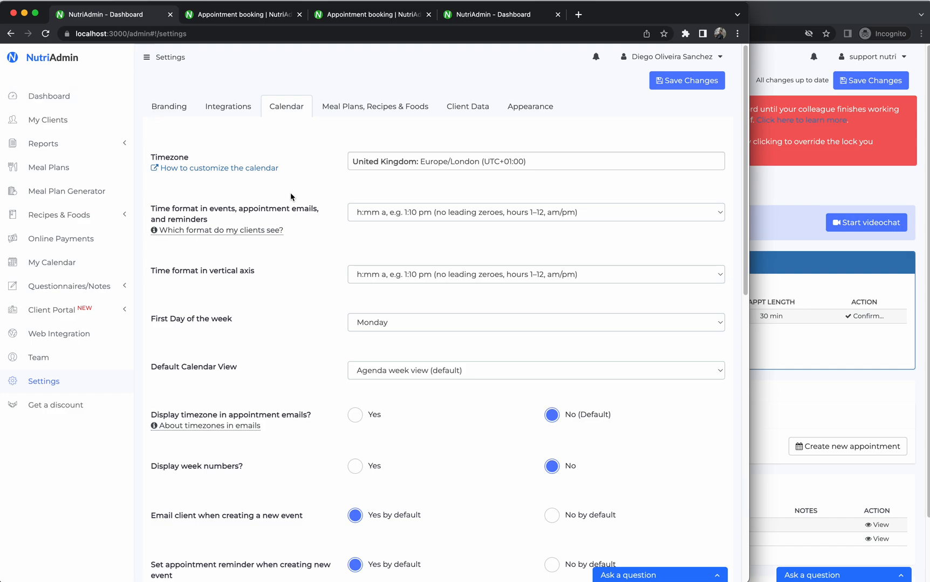
- Open the integration settings and turn off appointment blocking for the Google calendar named by the owner's e-mail address
click(226, 111)
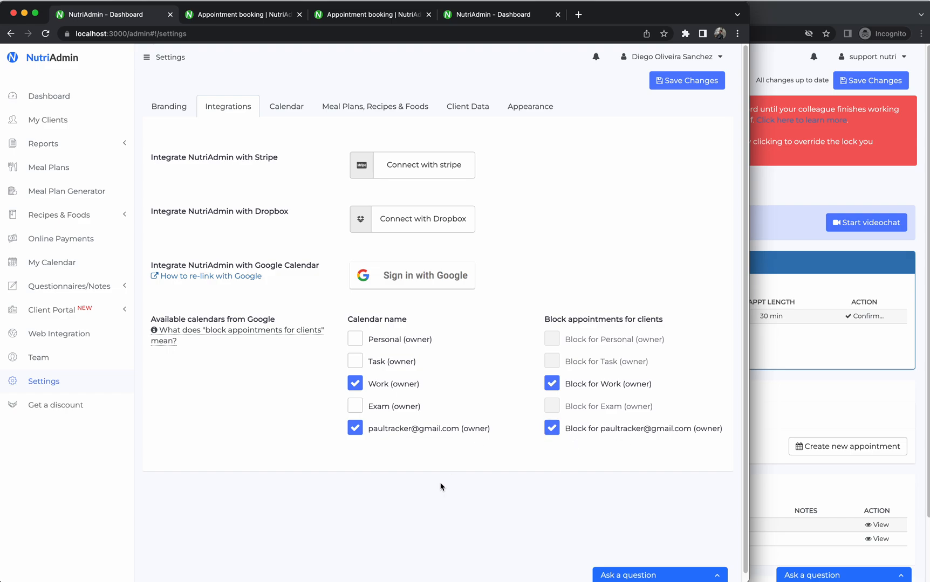
click(551, 428)
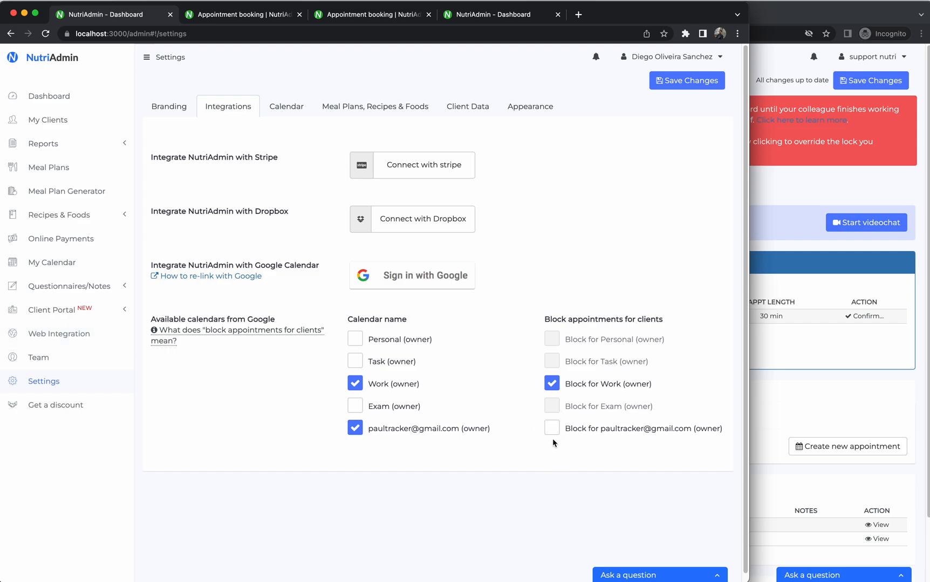